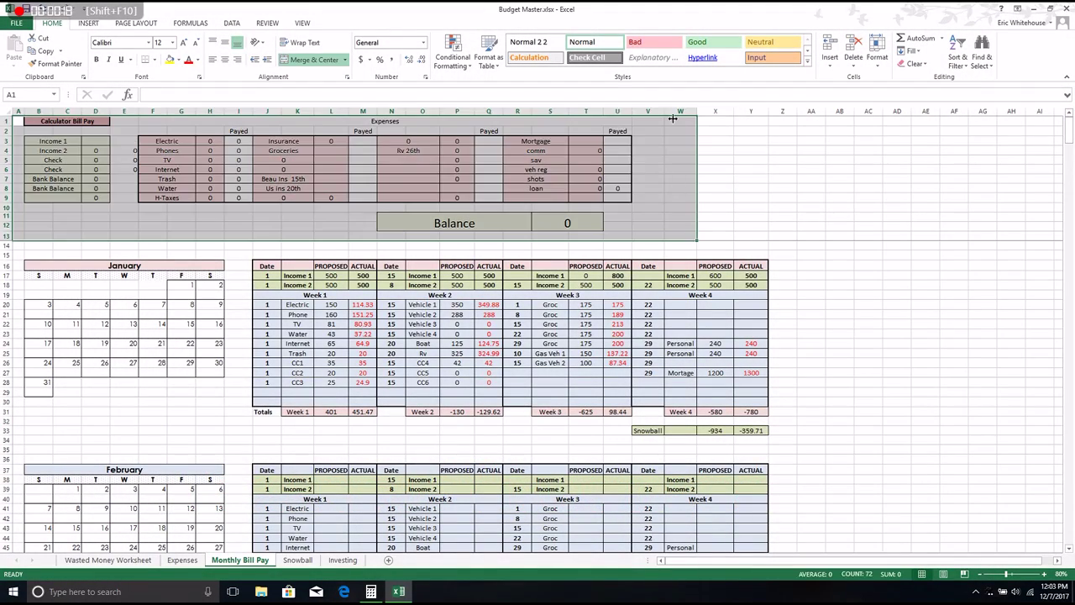
- Highlight the whole January block of tables to review it, then clear the selection
click(683, 132)
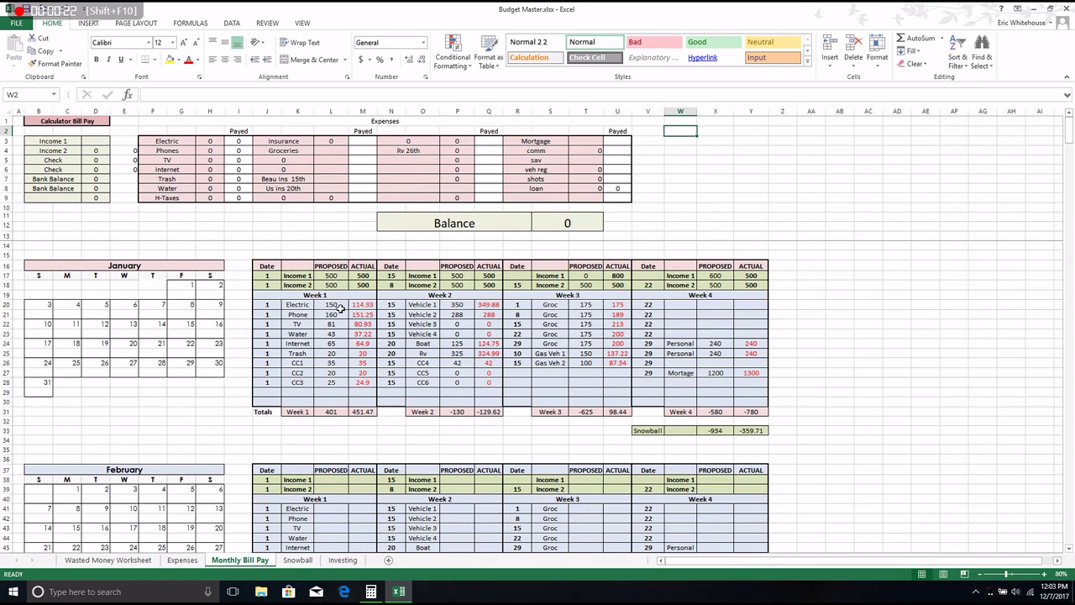
click(32, 258)
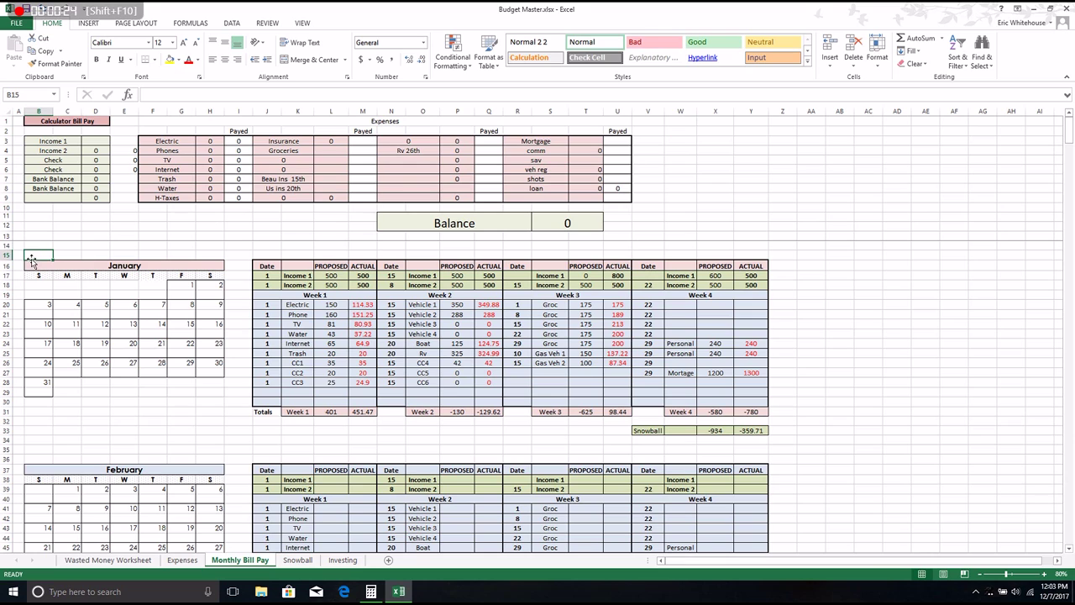
mouse_move(33, 266)
mouse_down()
mouse_move(898, 360)
mouse_move(777, 441)
mouse_up()
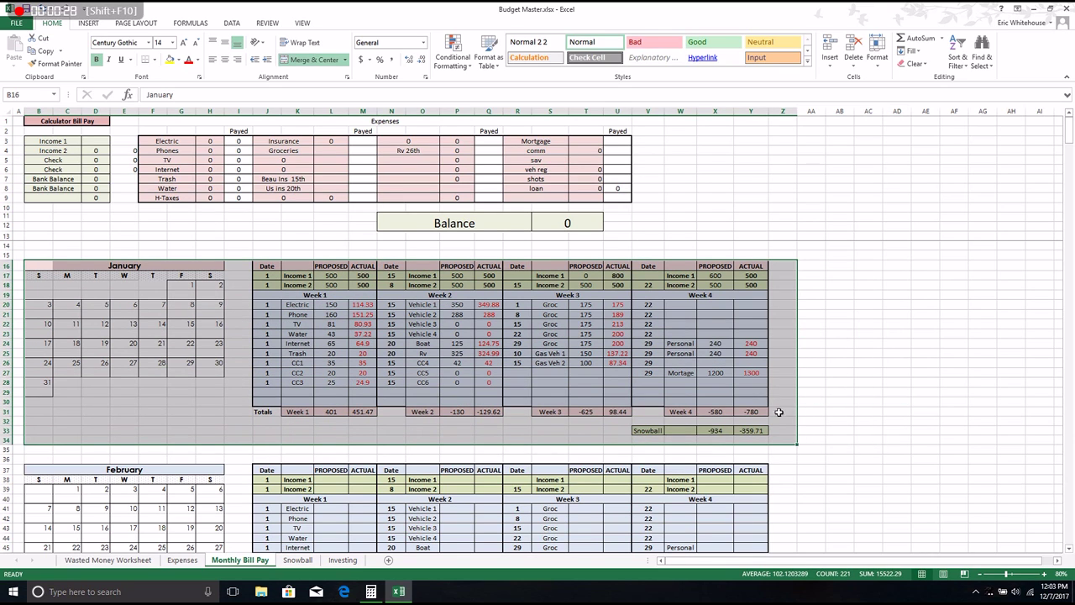
click(863, 304)
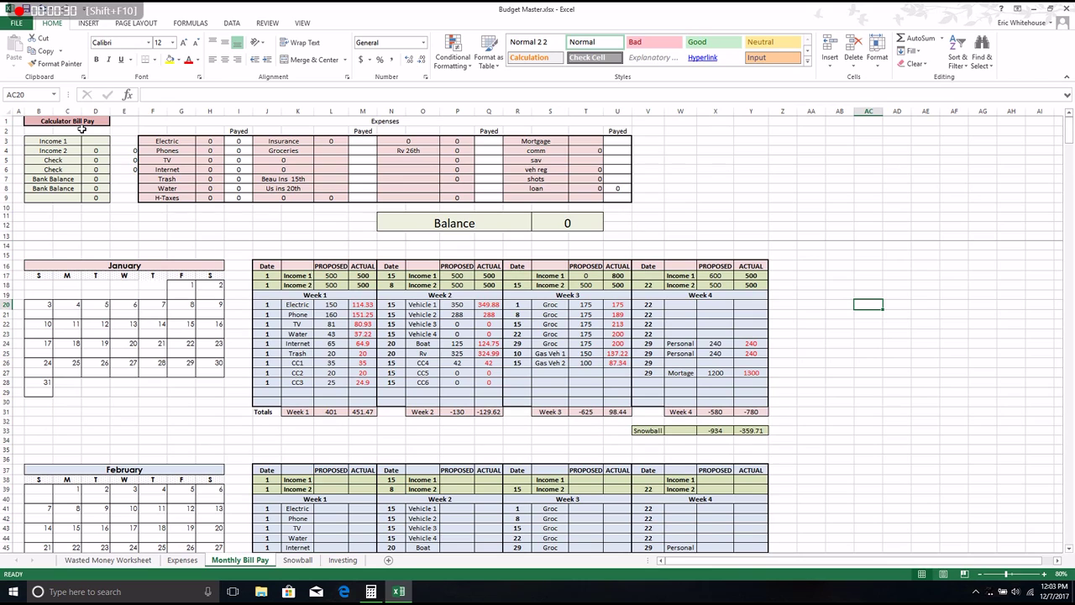
- Enter incomes of 2000 for Income 1 and 1000 for Income 2
click(106, 140)
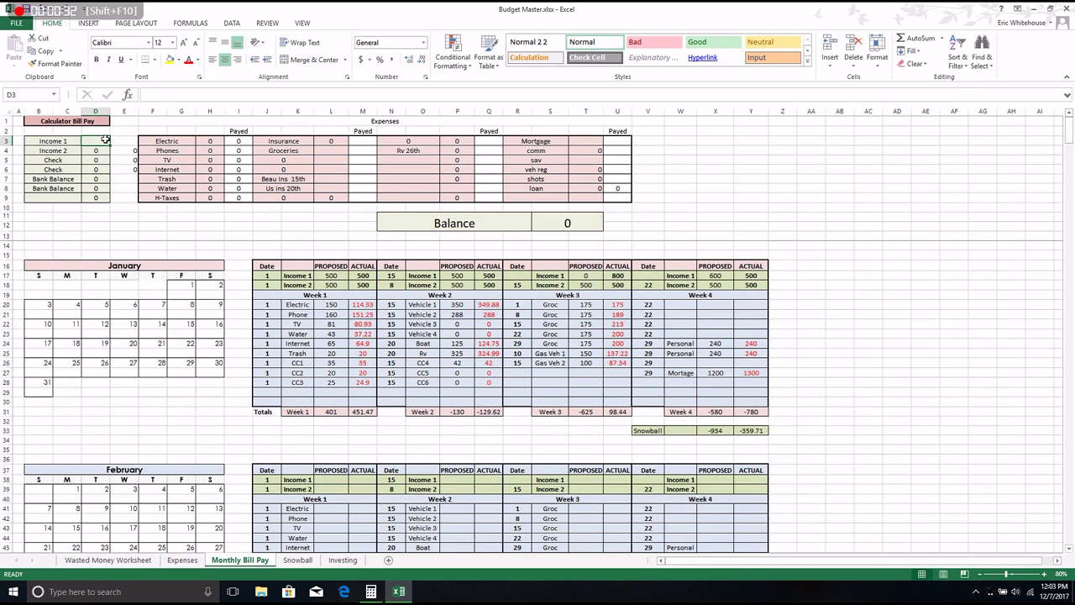
text(2000)
key(Return)
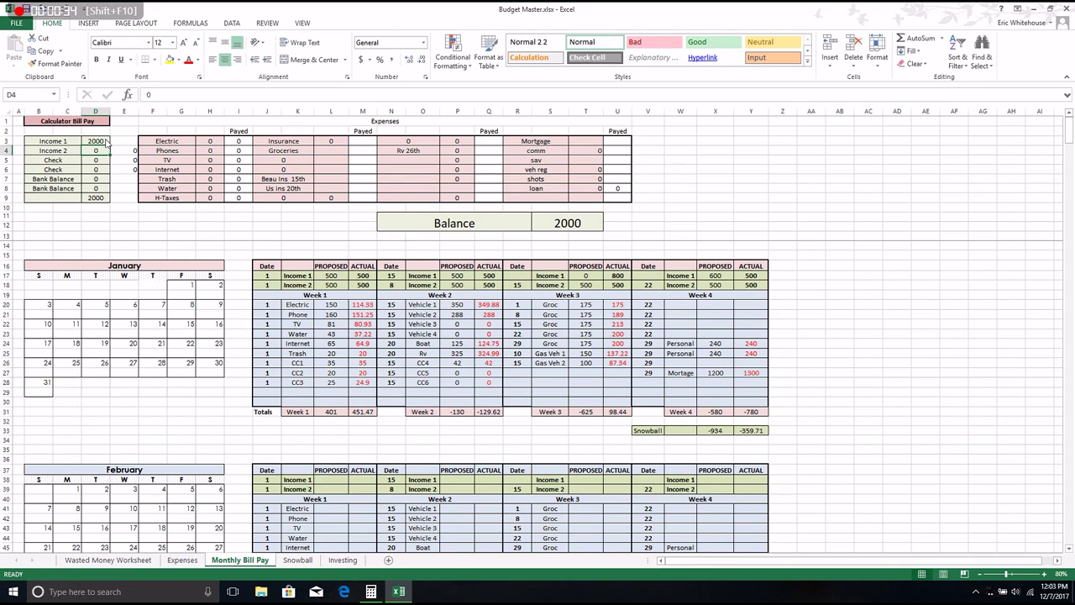
text(10)
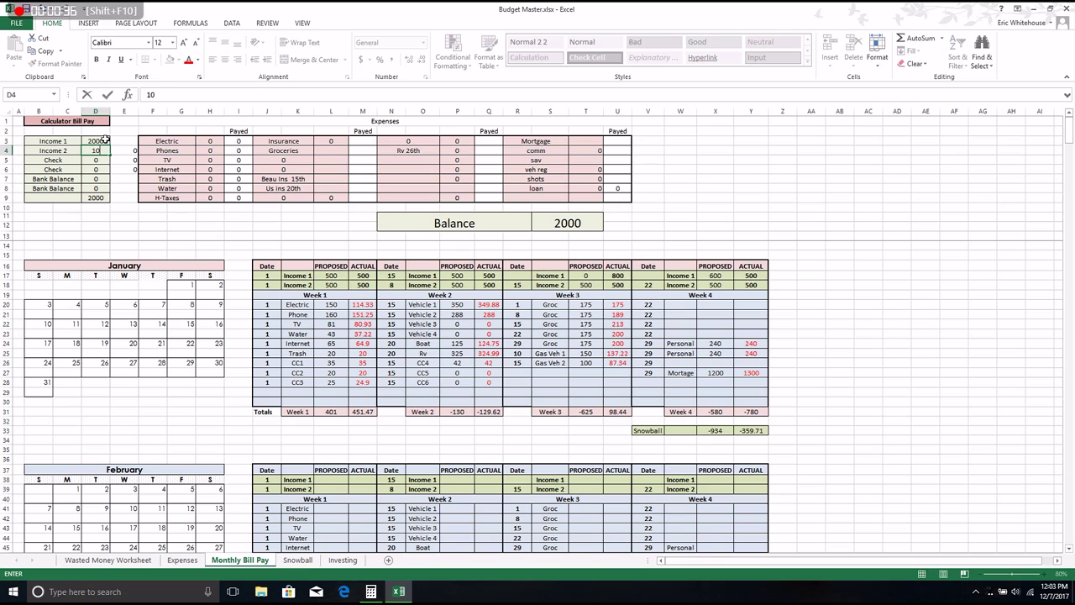
key(Return)
- Enter utility bills: Electric 125, Phones 150, TV 30, Internet 55, Trash 30, Water 35
key(Right)
key(Right)
key(Right)
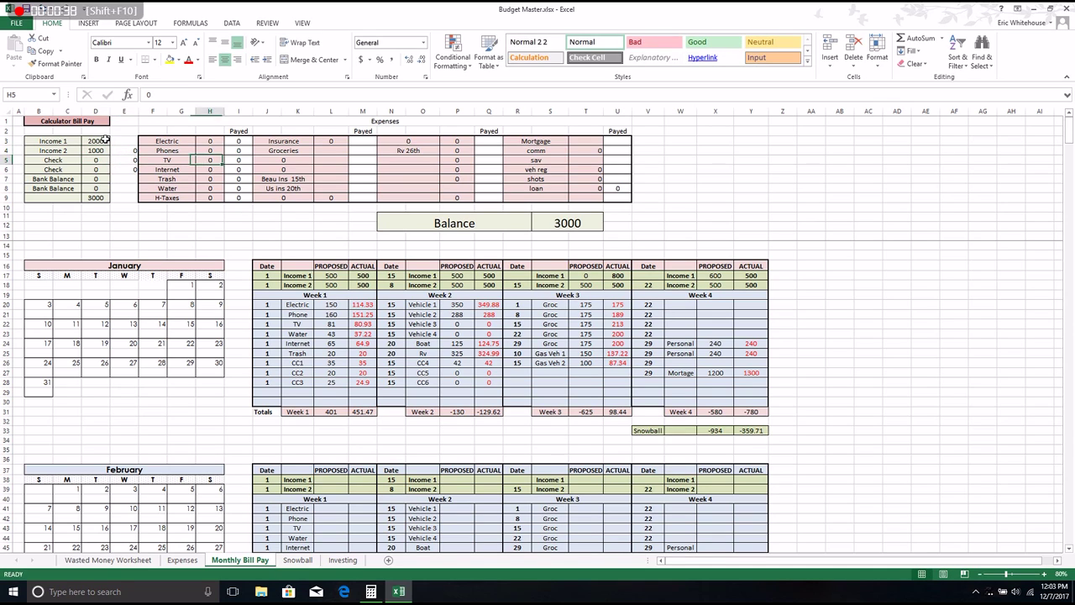
key(Right)
key(Right)
key(Up)
key(Up)
key(Left)
text(125)
key(Return)
text(1)
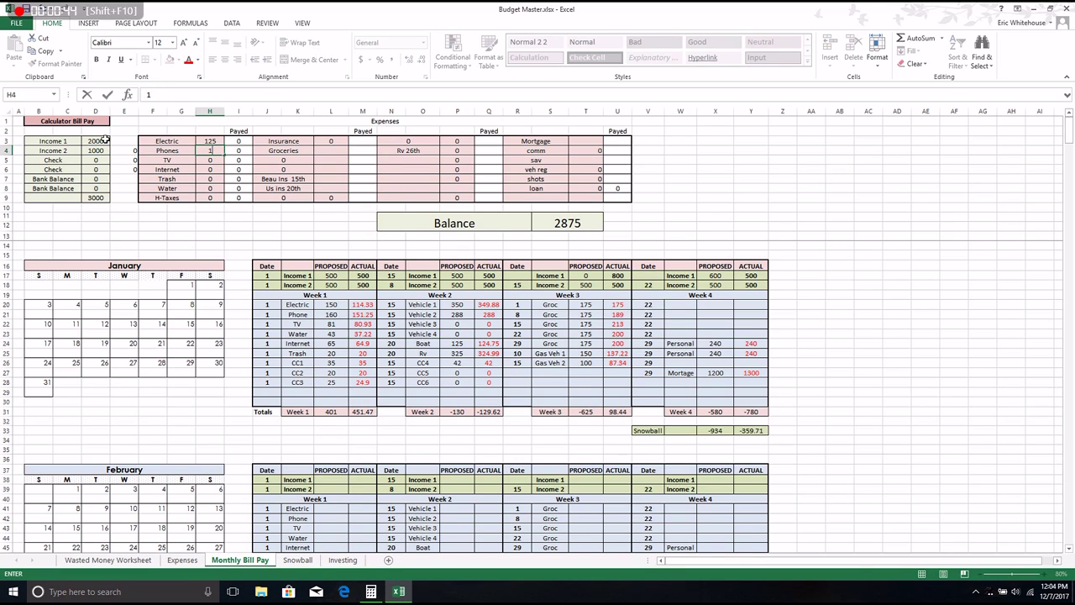
text(50)
key(Return)
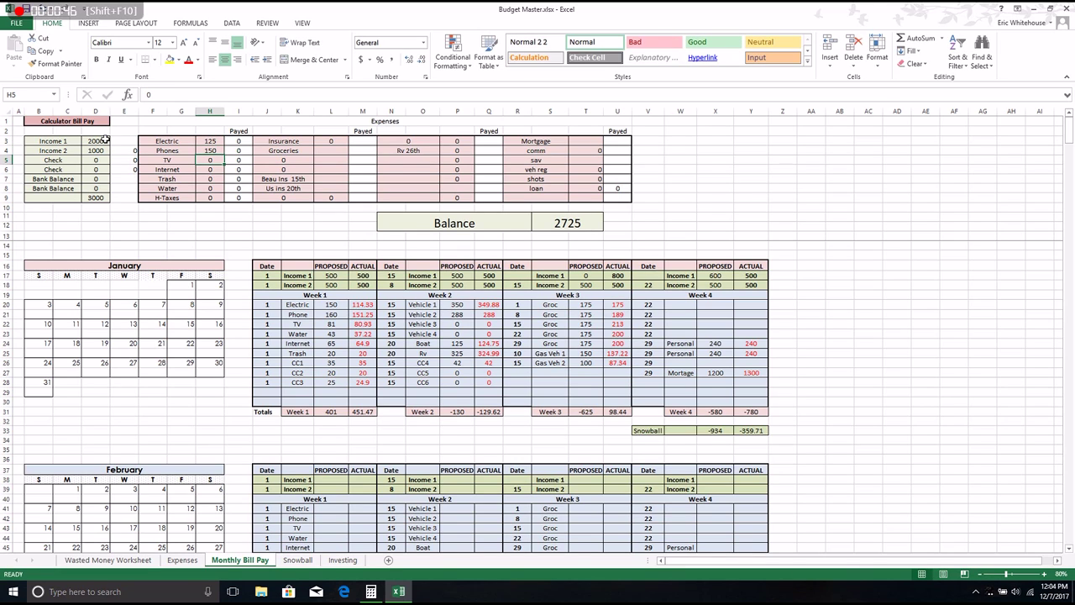
text(3)
key(Return)
text(55)
key(Return)
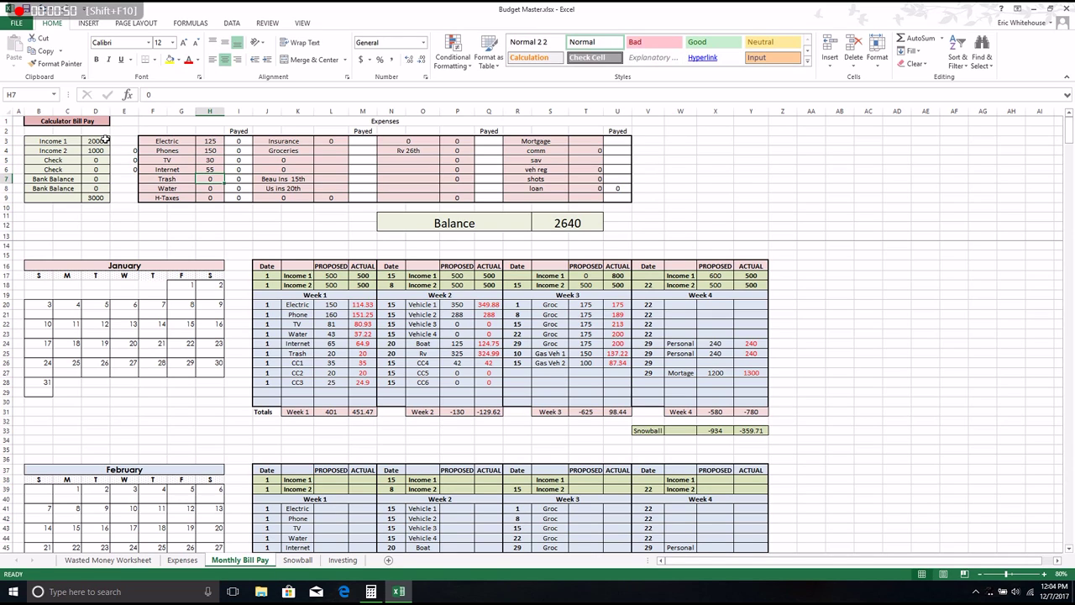
text(3)
key(Return)
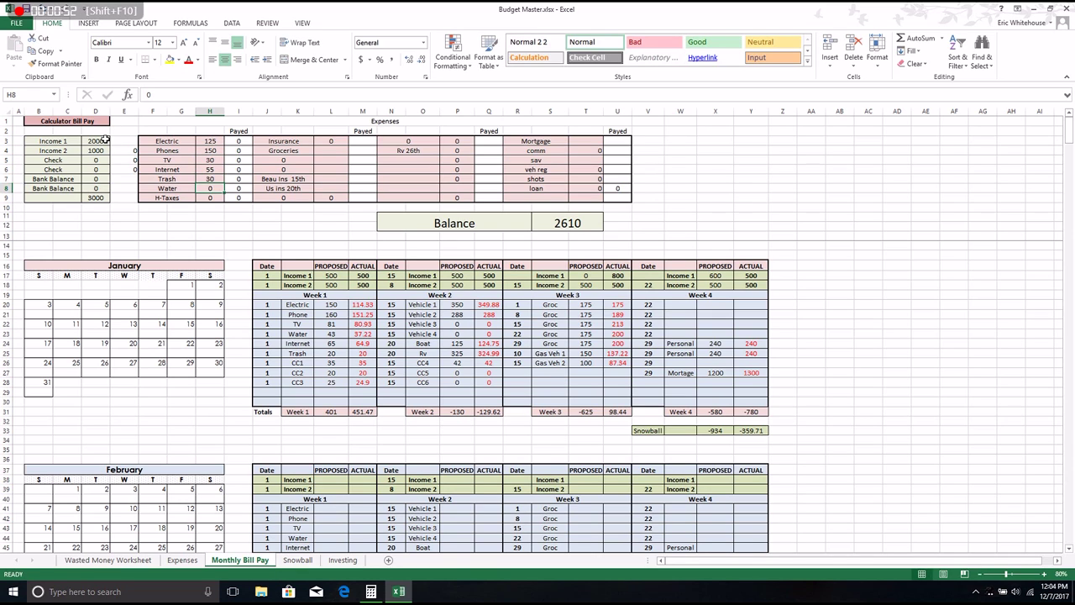
text(35)
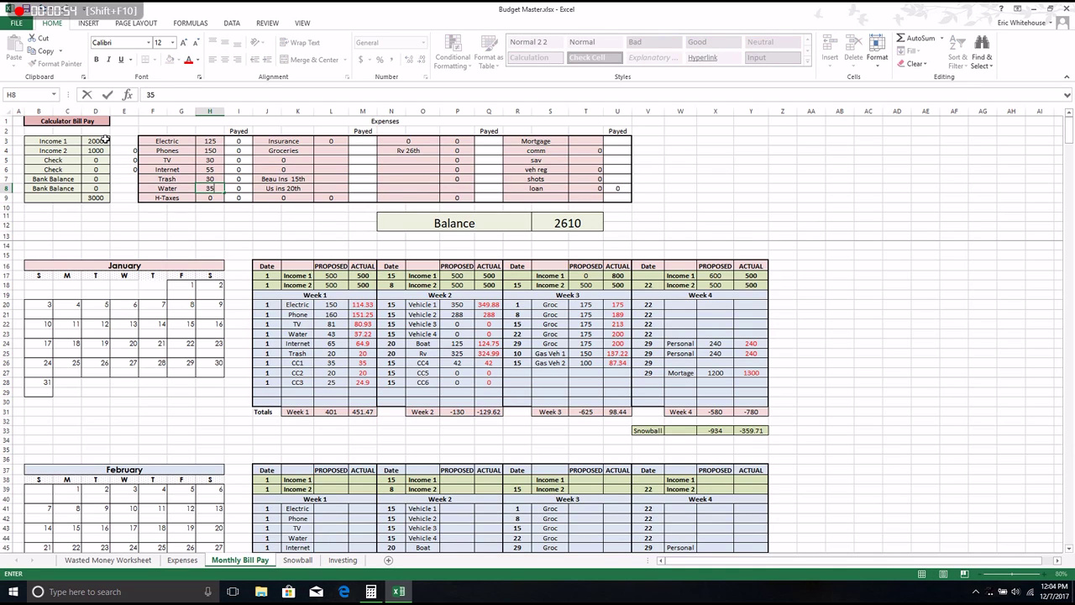
key(Tab)
key(Tab)
key(Tab)
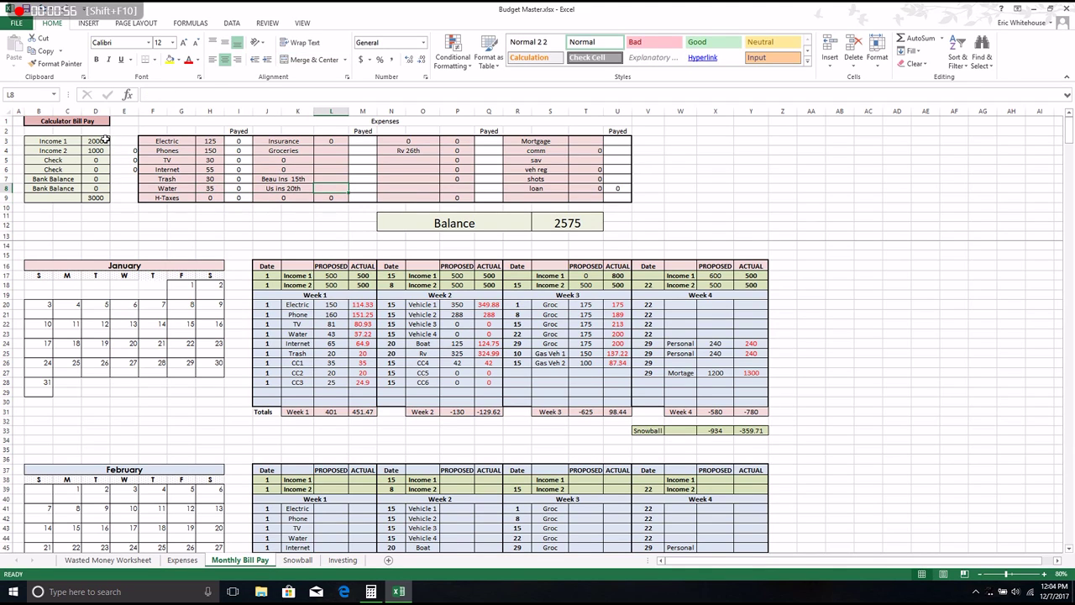
- Enter Us ins 200, Beau Ins 200, Groceries 500, Insurance 200, RV 300 and Mortgage 700
text(200)
key(Up)
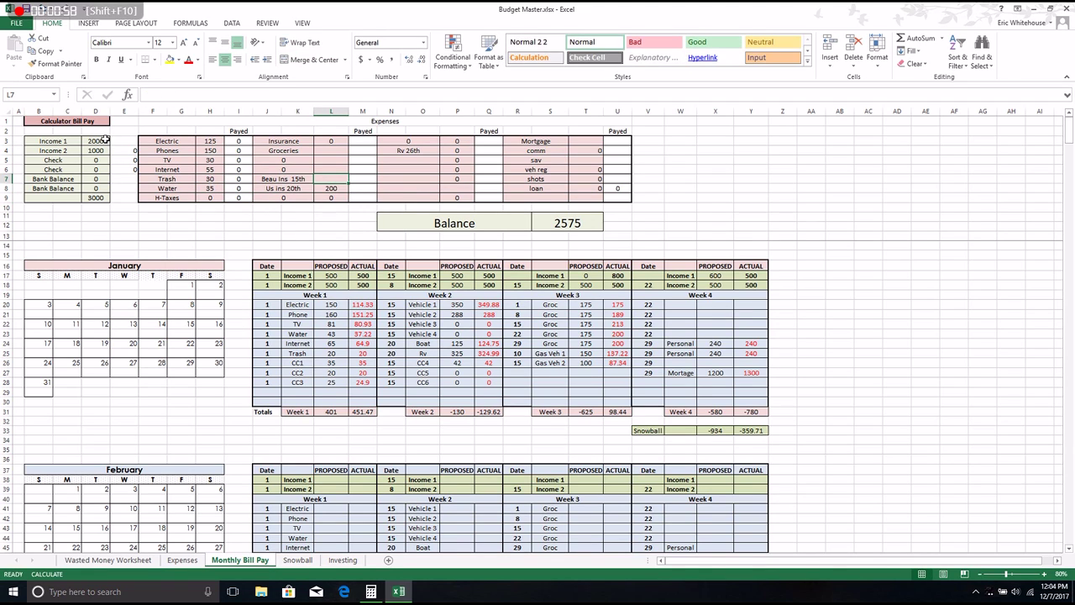
text(200)
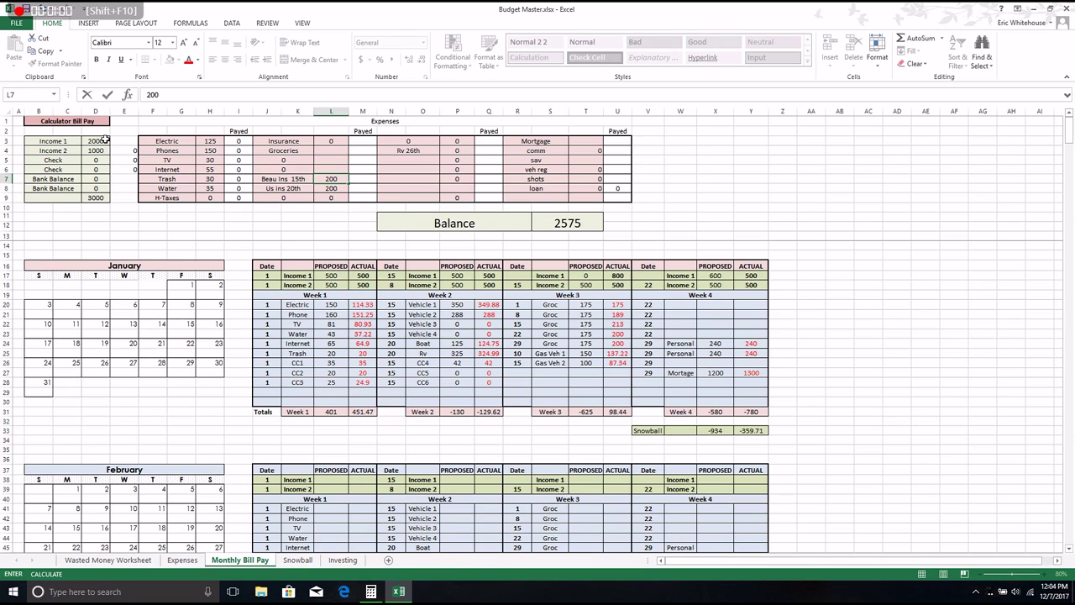
key(Up)
key(Up)
key(Up)
text(500)
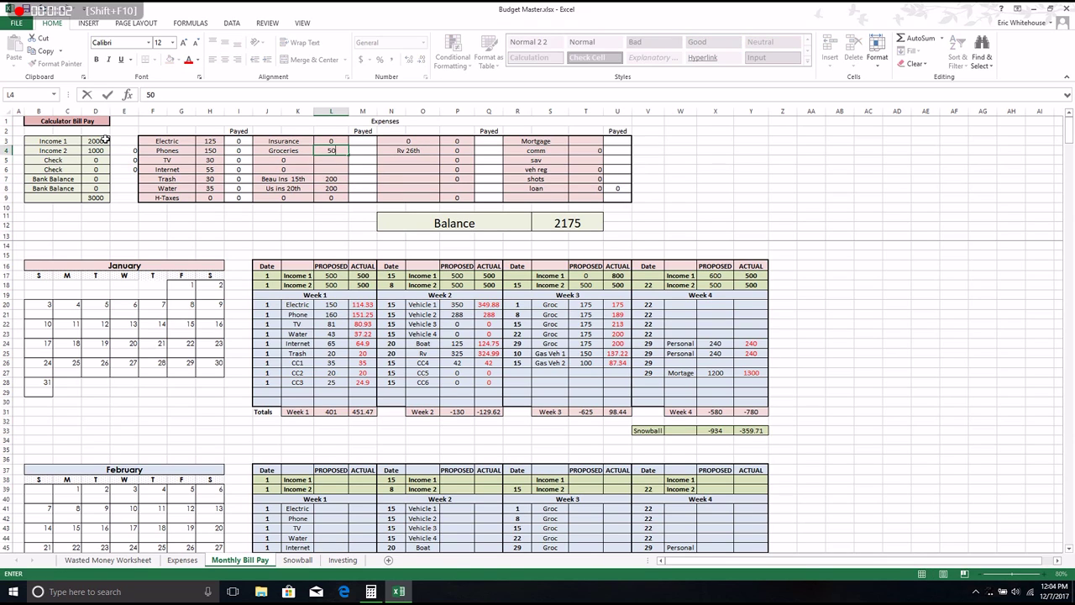
key(Up)
text(2)
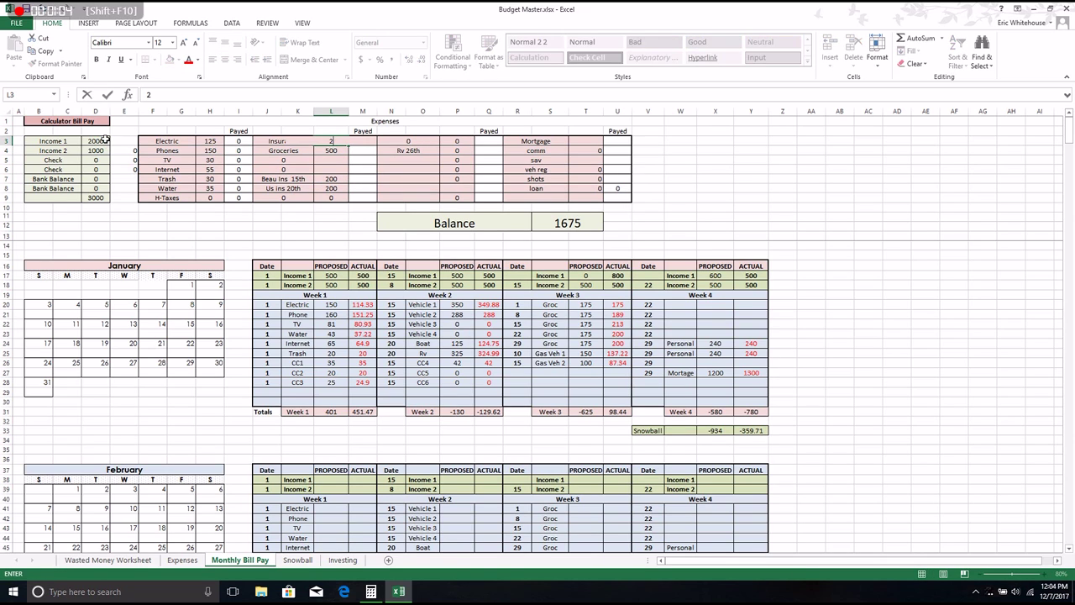
key(Right)
key(Right)
key(Right)
key(Right)
key(Down)
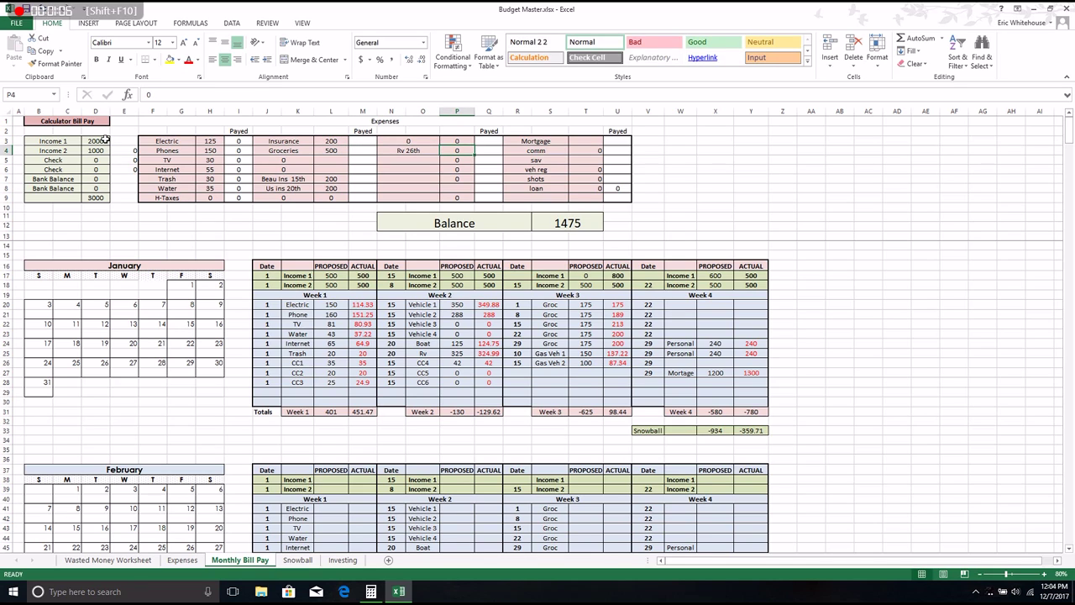
text(3)
key(Right)
key(Right)
key(Right)
key(Right)
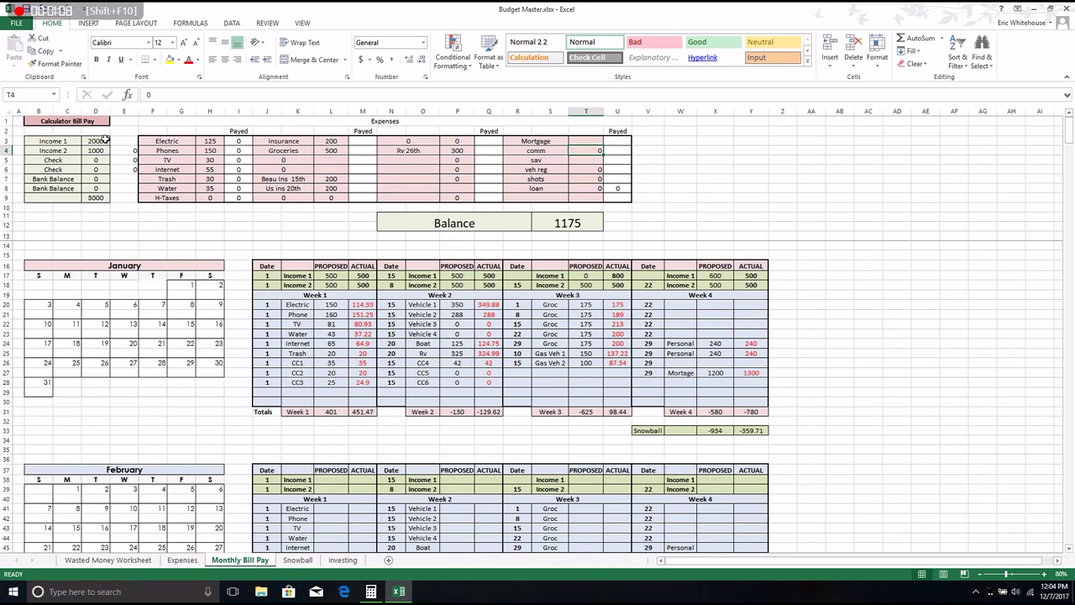
key(Up)
text(700)
key(Return)
key(Down)
key(Down)
key(Down)
key(Down)
key(Down)
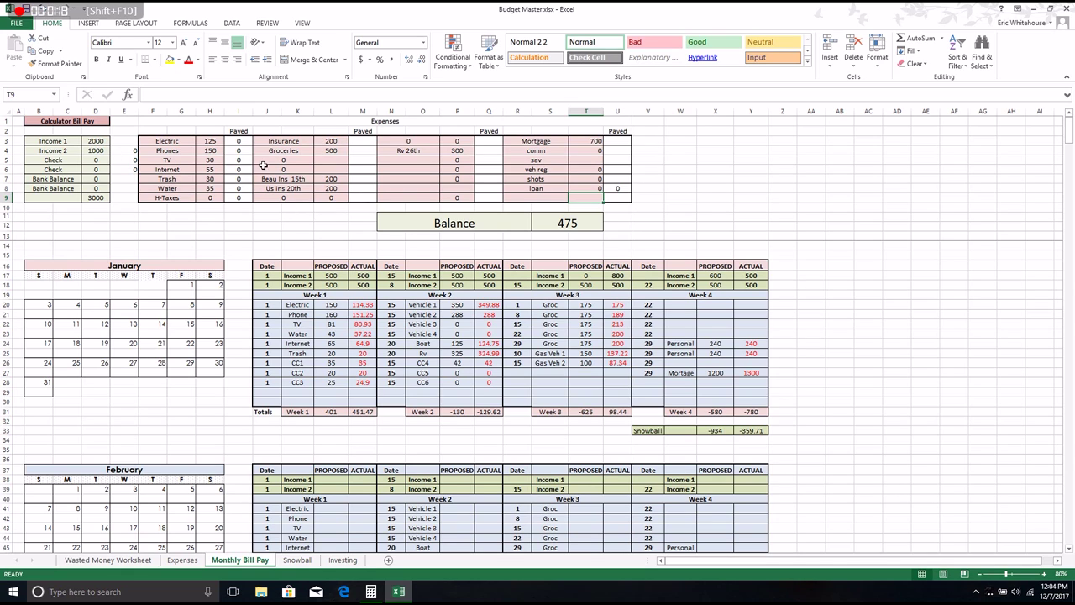
click(123, 151)
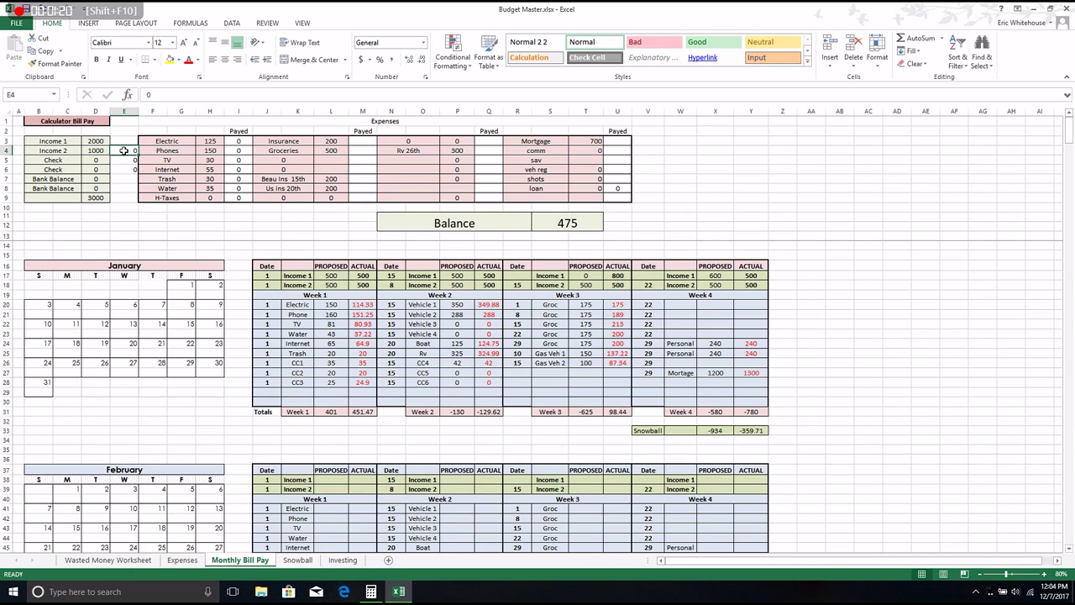
drag(124, 150, 128, 186)
right_click(130, 187)
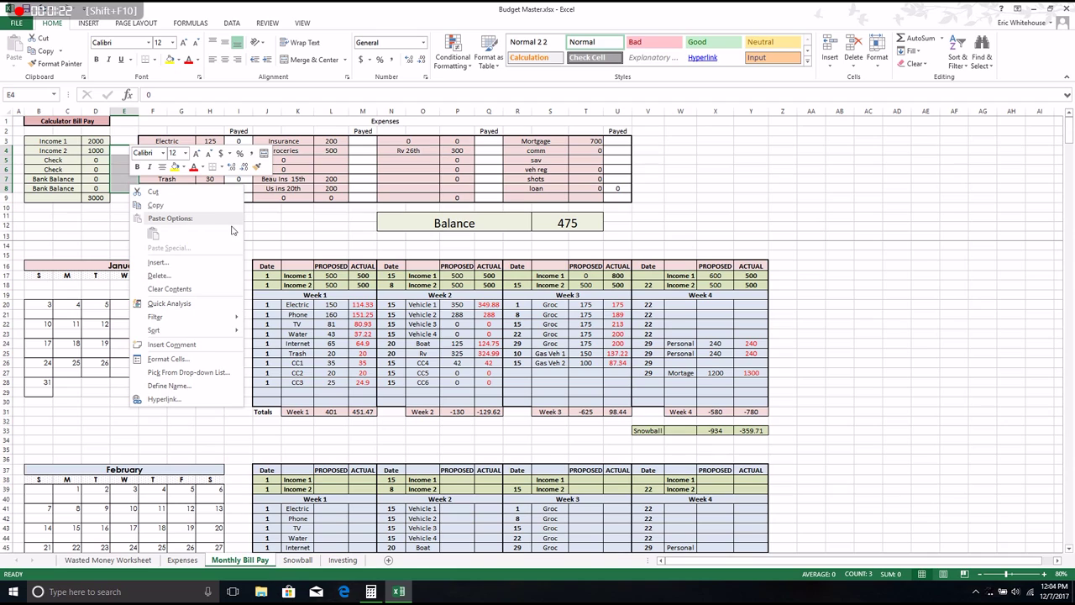
click(210, 289)
click(672, 158)
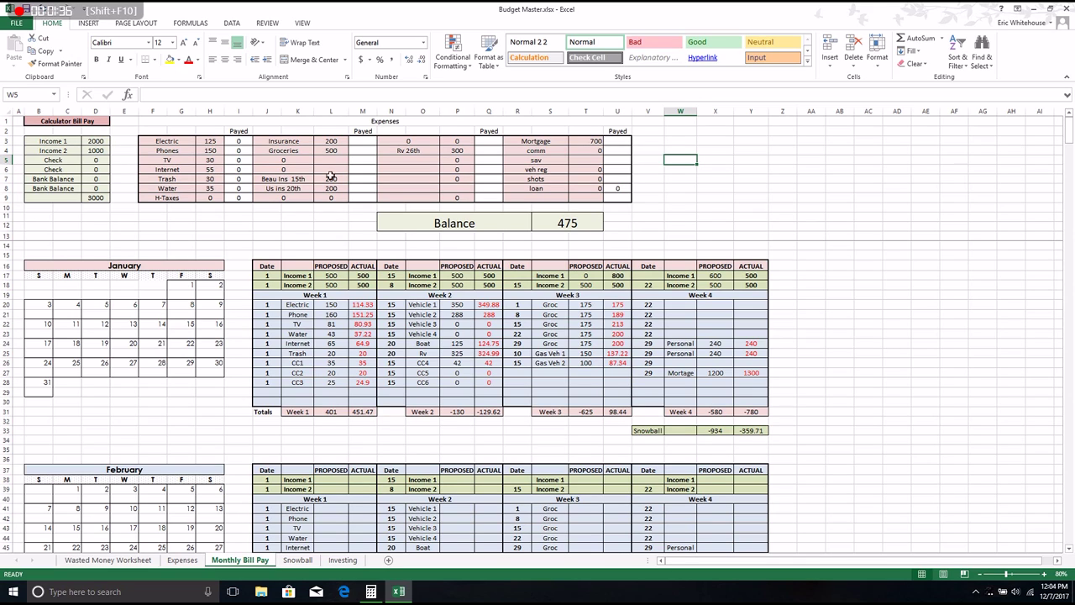
click(587, 227)
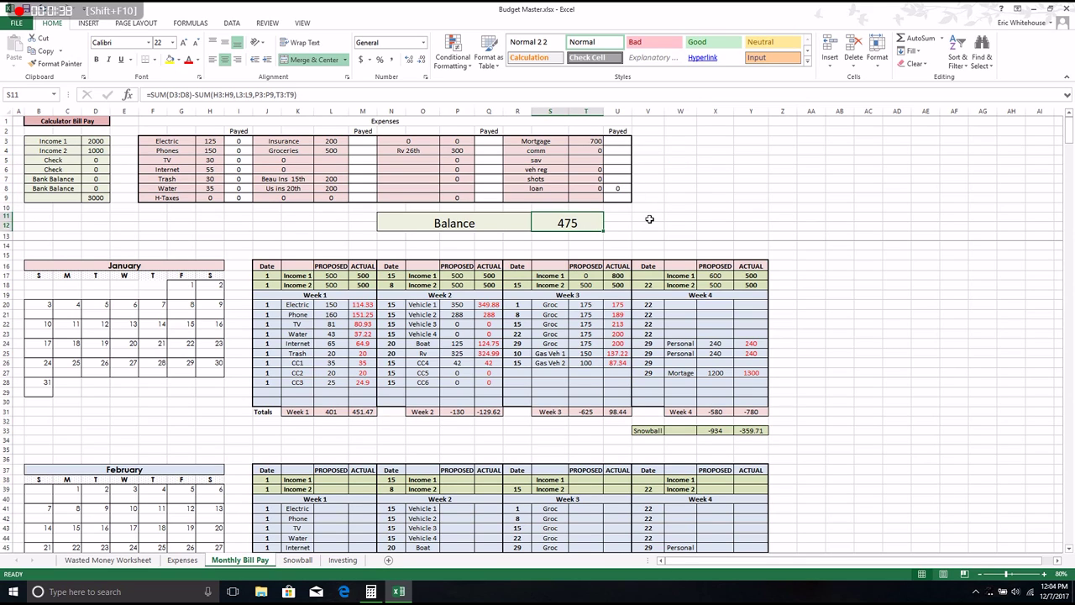
click(636, 218)
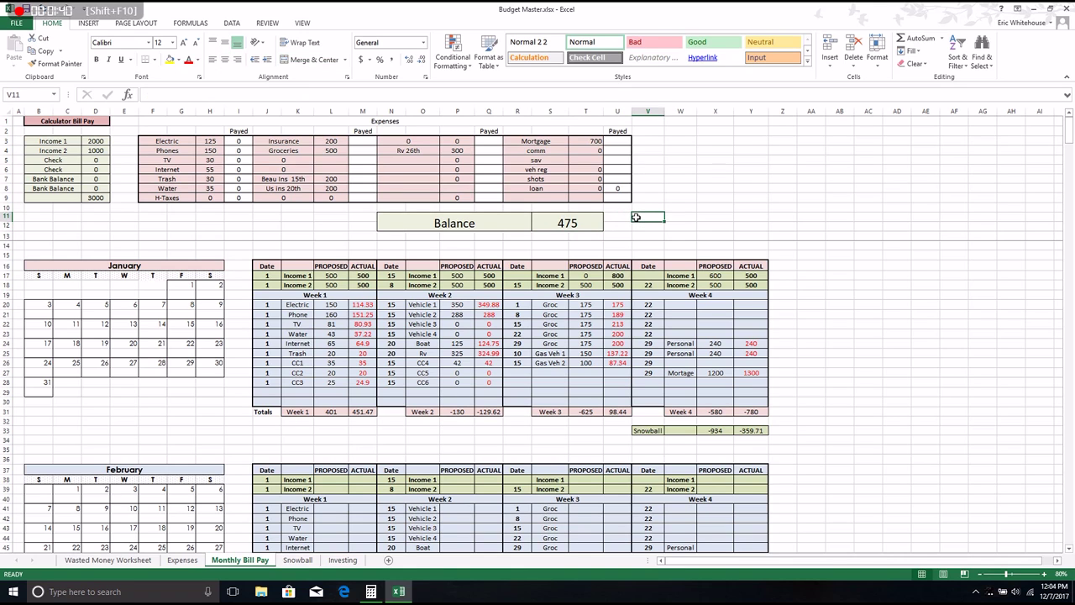
scroll(851, 333, down, 1)
scroll(853, 327, up, 1)
click(857, 323)
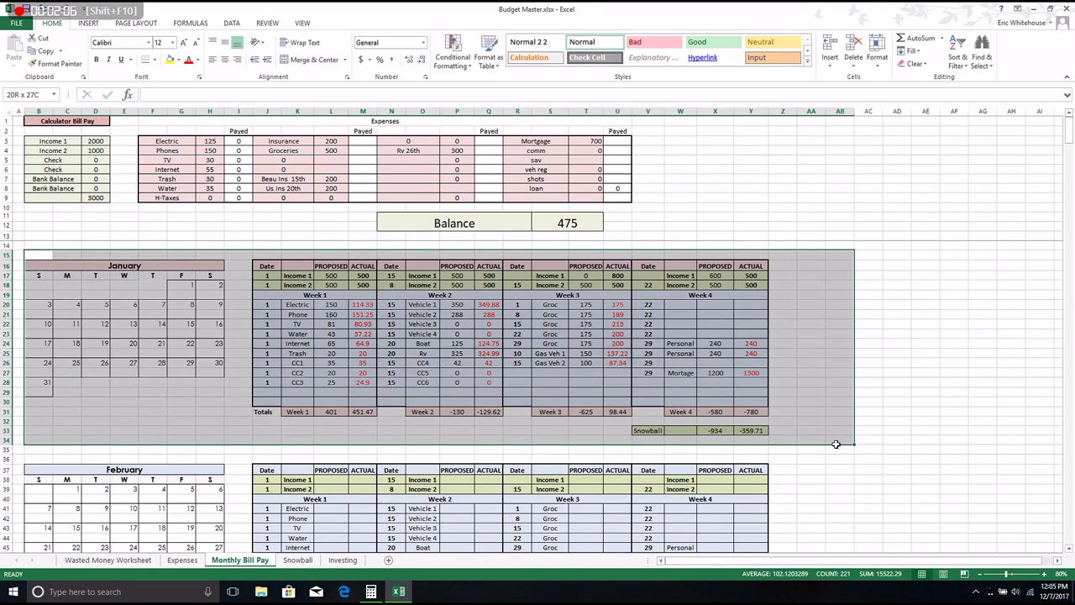
drag(30, 259, 837, 445)
click(944, 415)
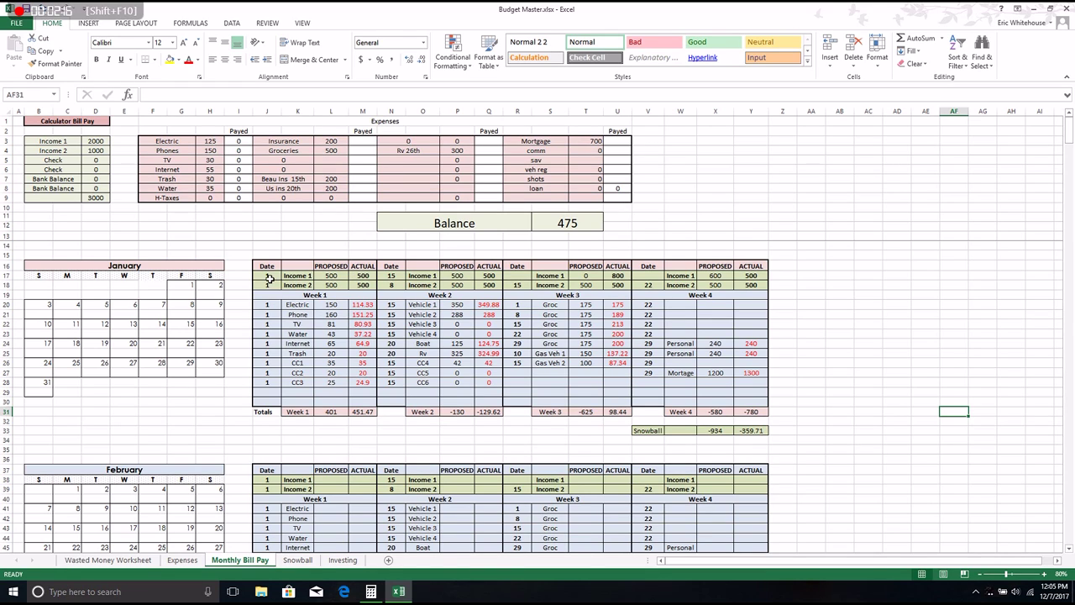
click(176, 286)
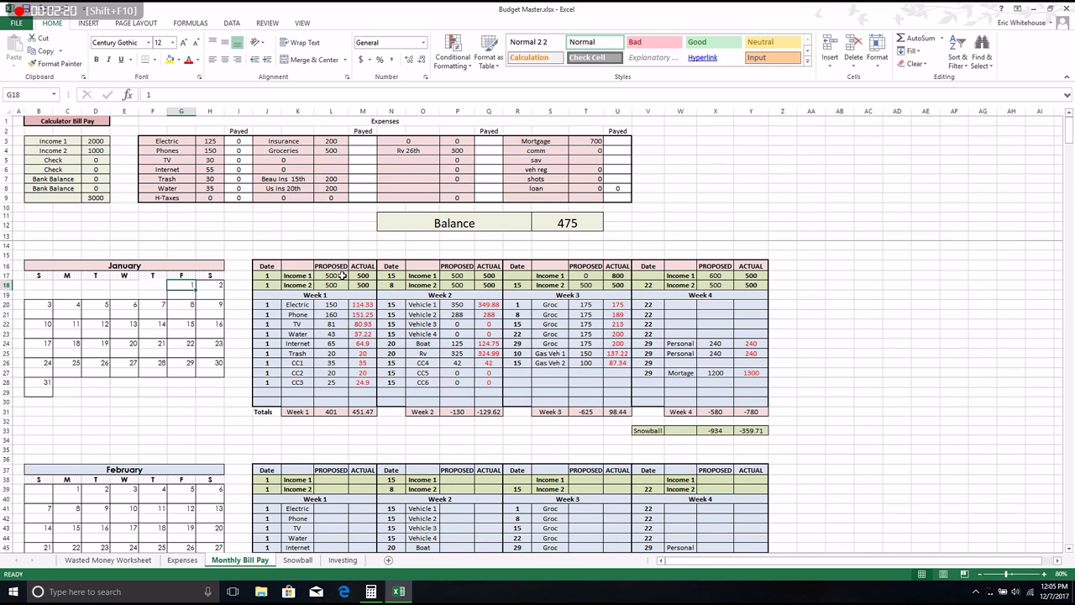
drag(334, 275, 343, 286)
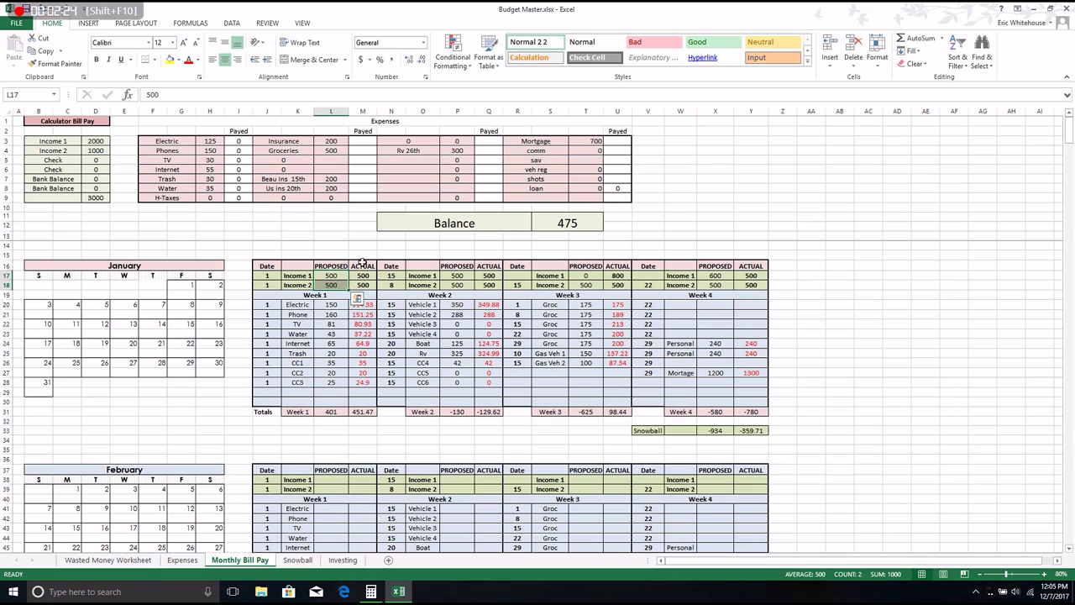
click(356, 250)
drag(359, 275, 363, 286)
click(364, 286)
click(521, 245)
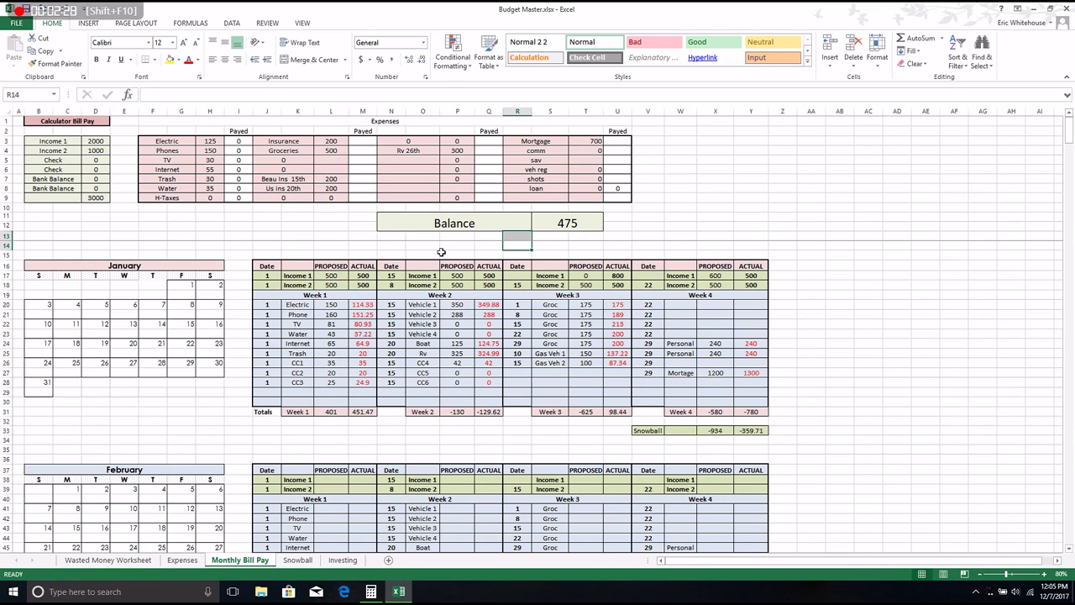
click(390, 285)
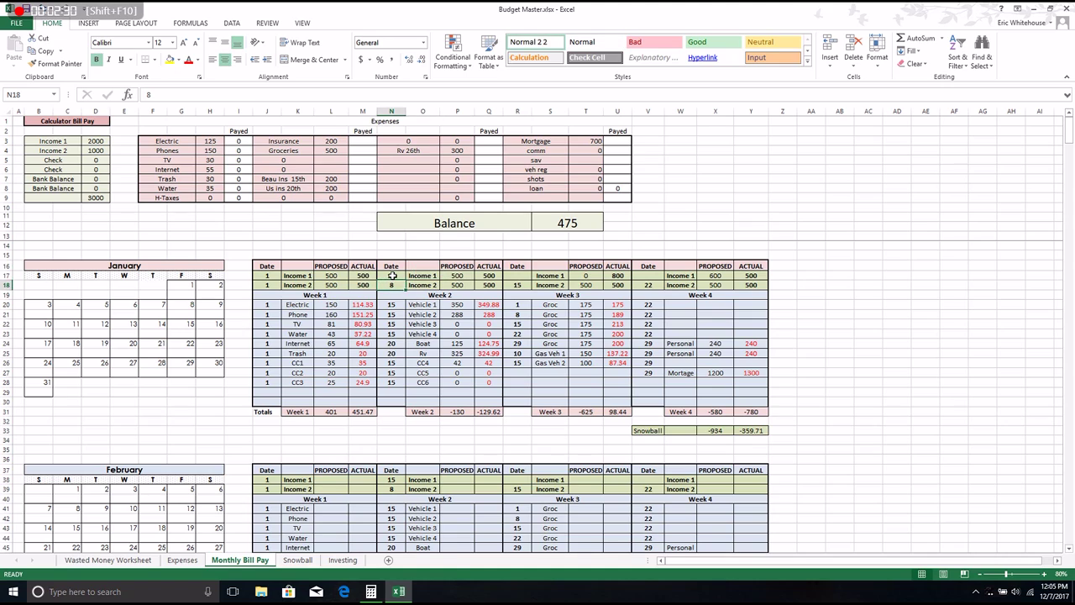
click(170, 331)
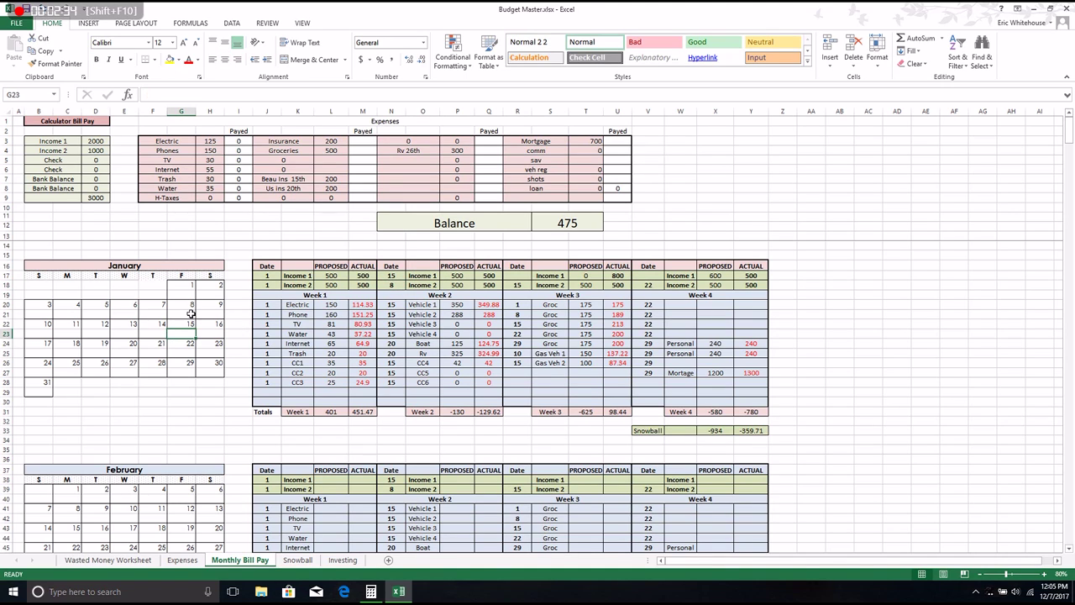
click(191, 313)
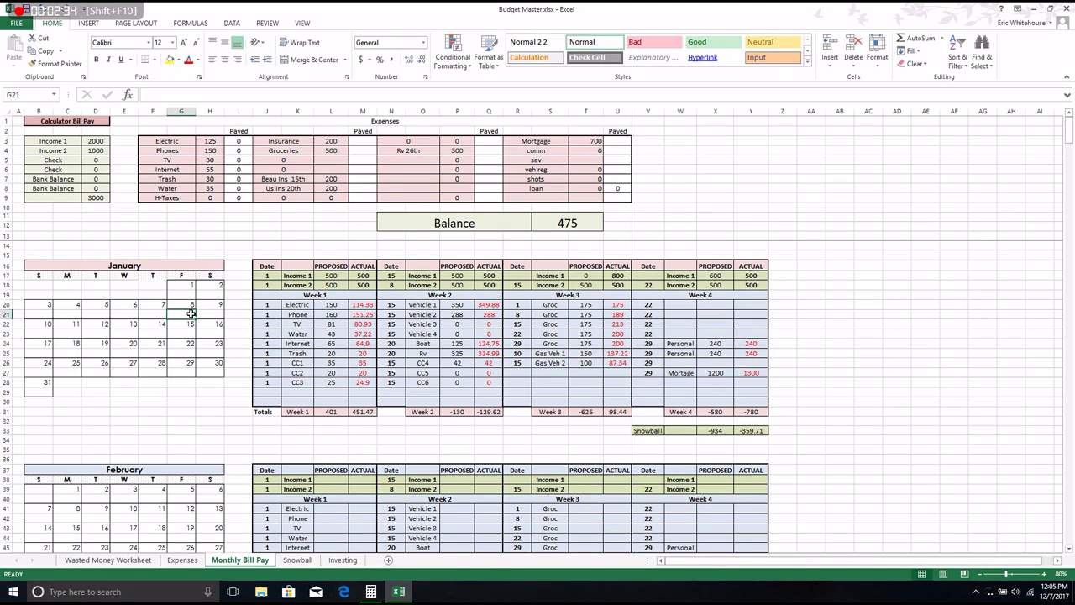
text(15)
click(456, 275)
click(491, 276)
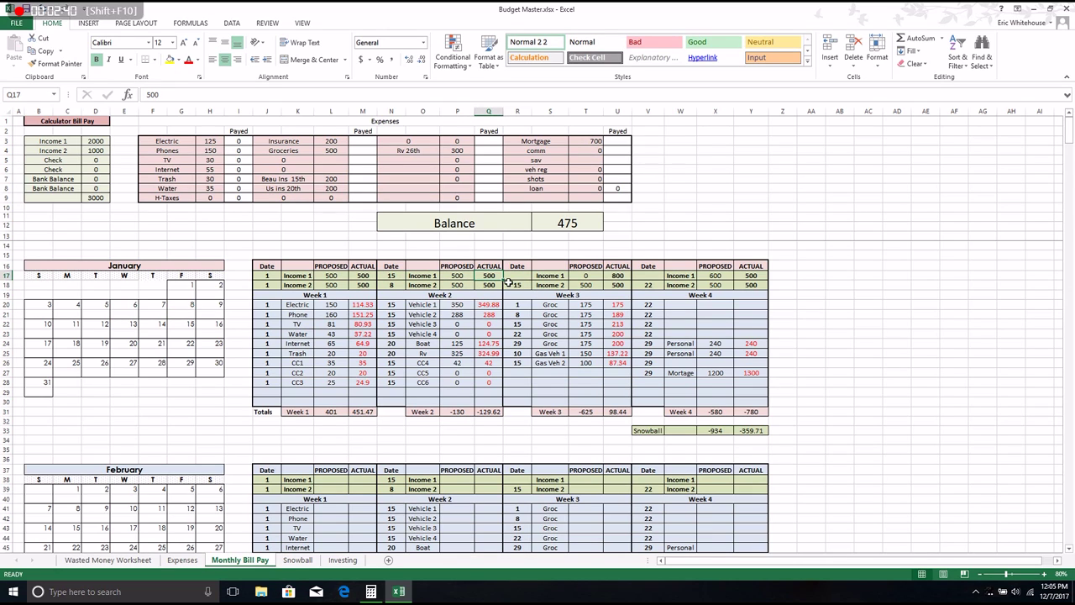
click(187, 324)
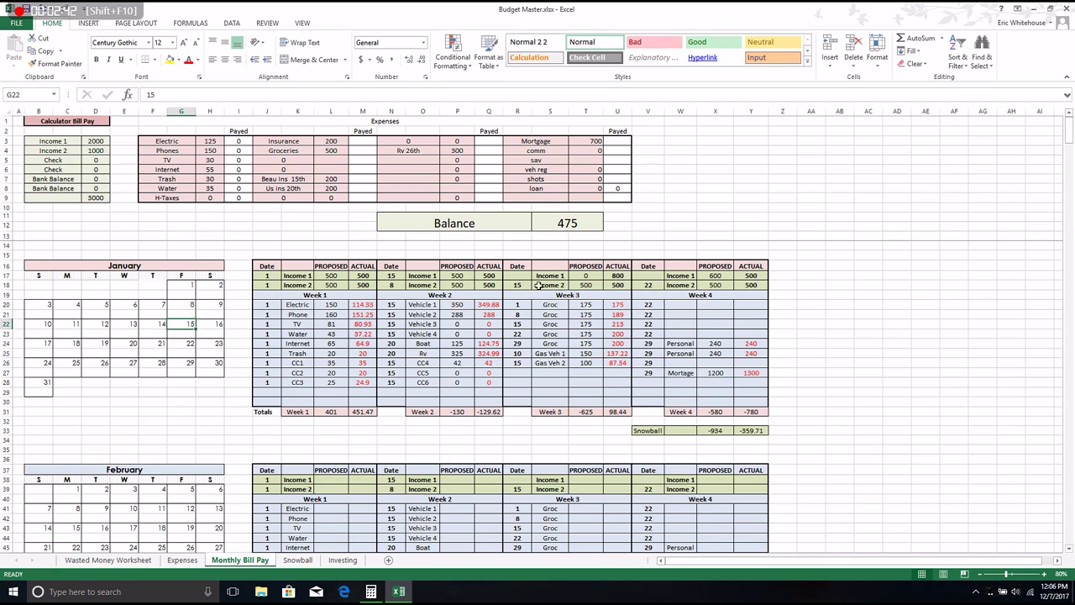
click(592, 285)
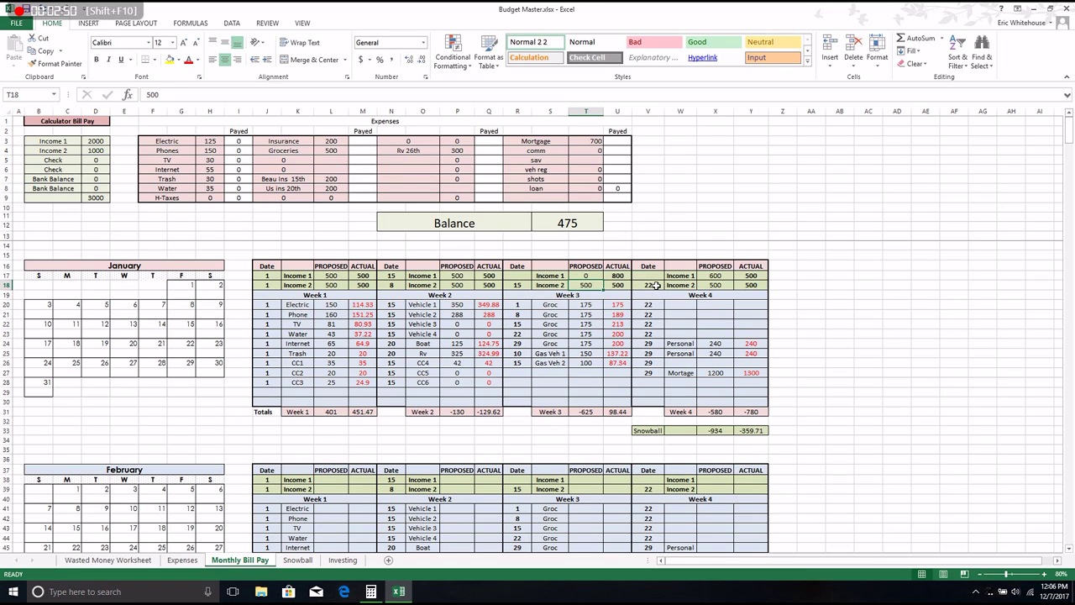
click(861, 282)
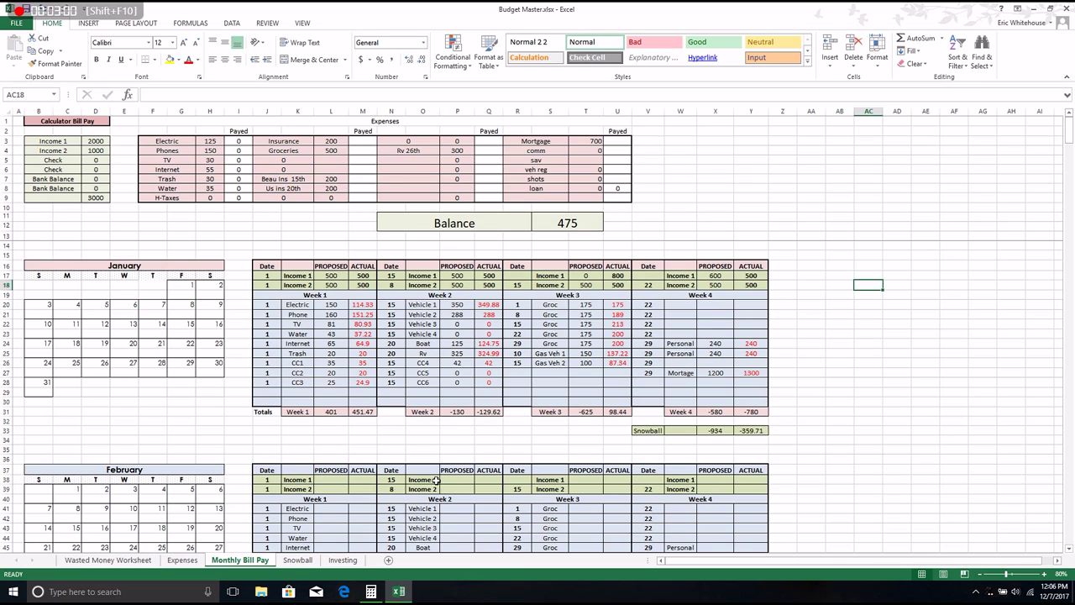
- Select week 1's proposed bill amounts and week 3's actual bill amounts to check their sums
click(337, 305)
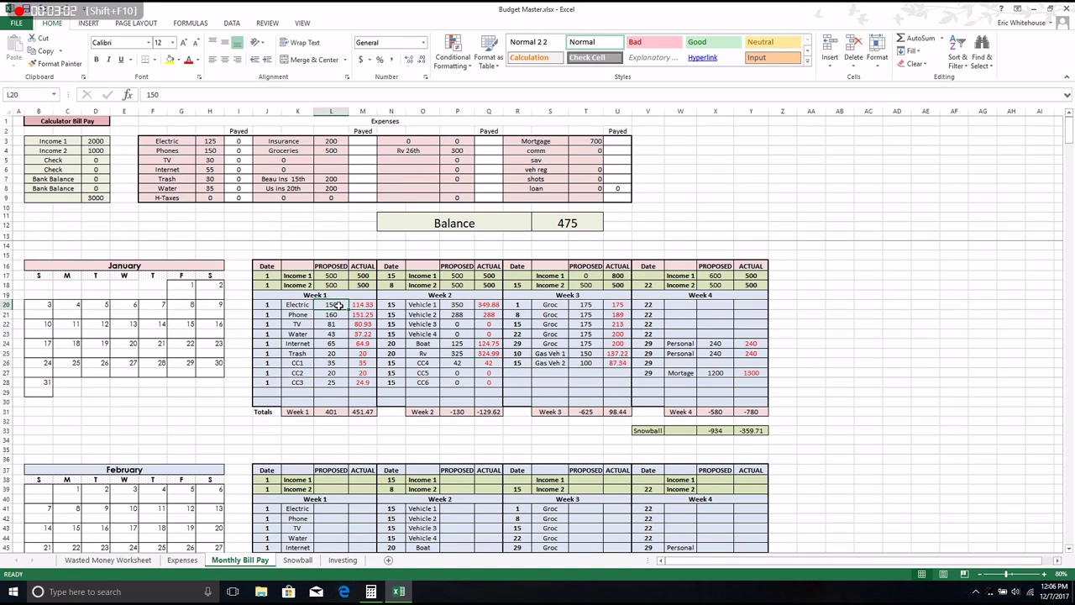
drag(337, 304, 332, 387)
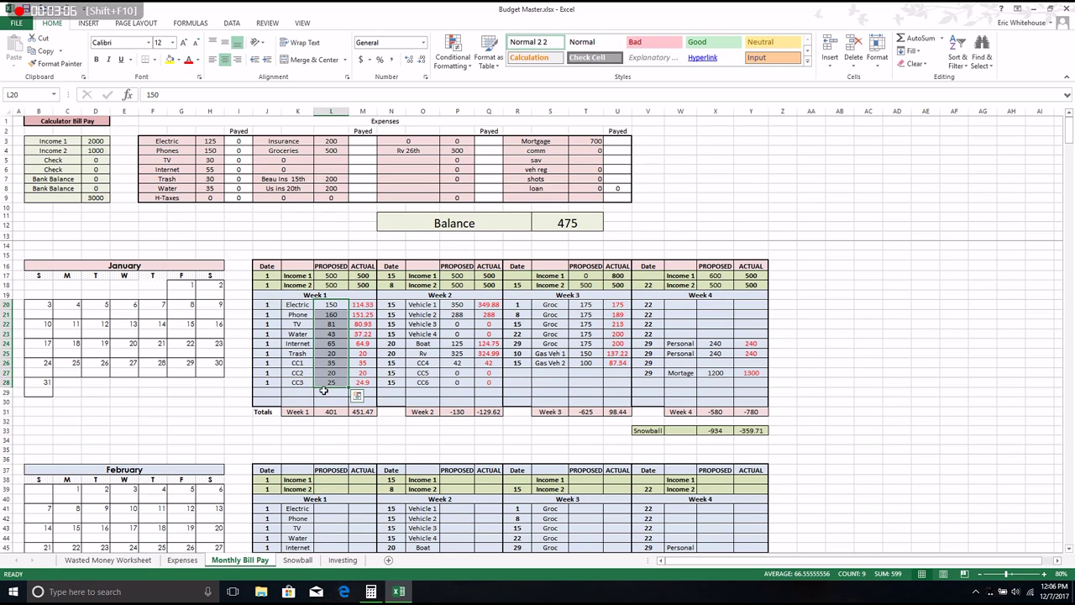
click(334, 307)
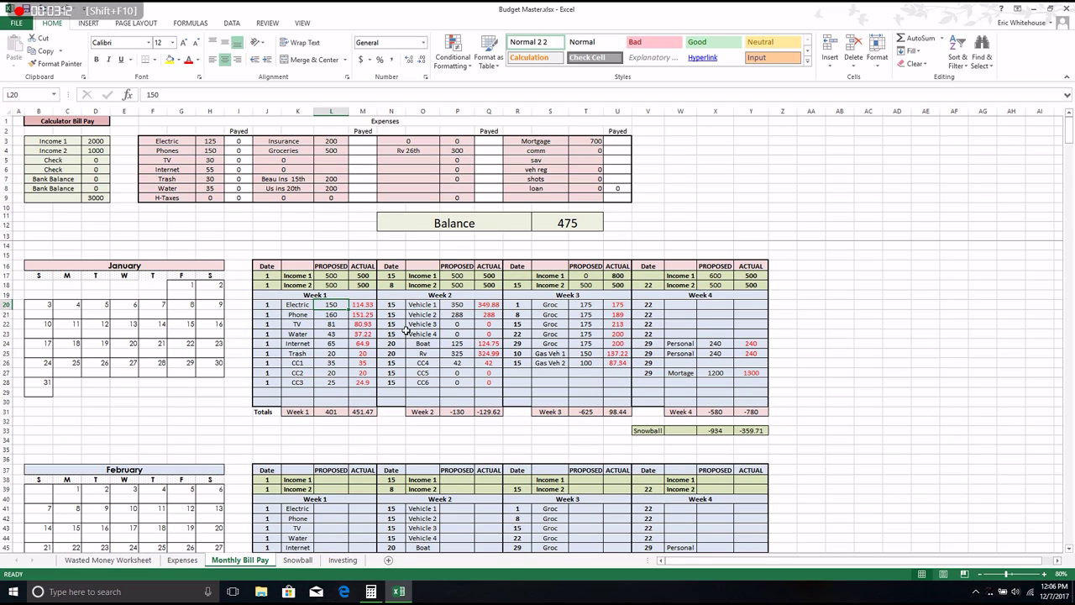
click(367, 306)
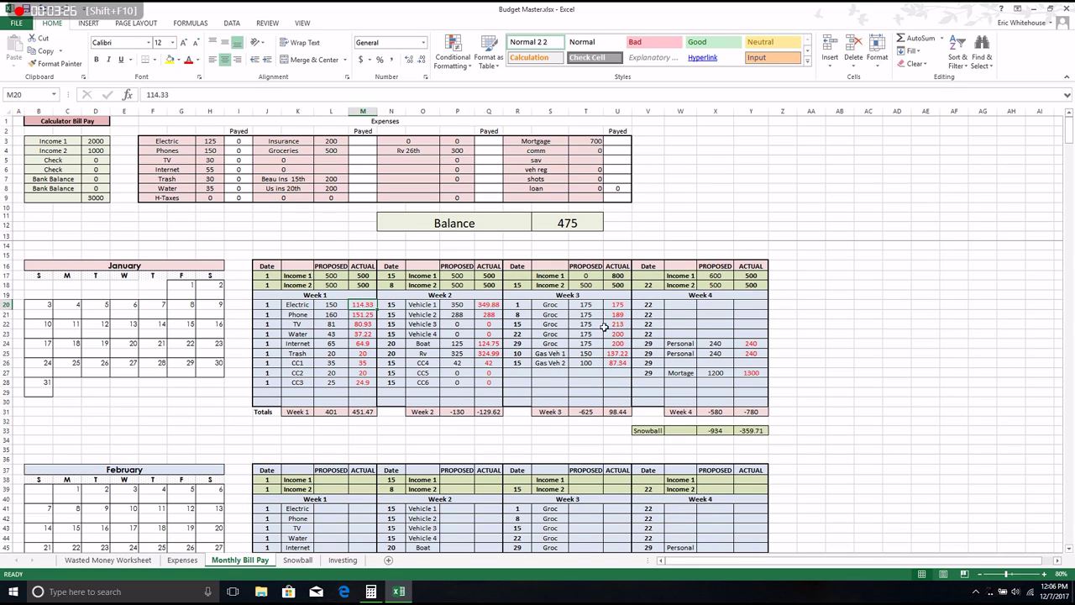
drag(622, 306, 615, 371)
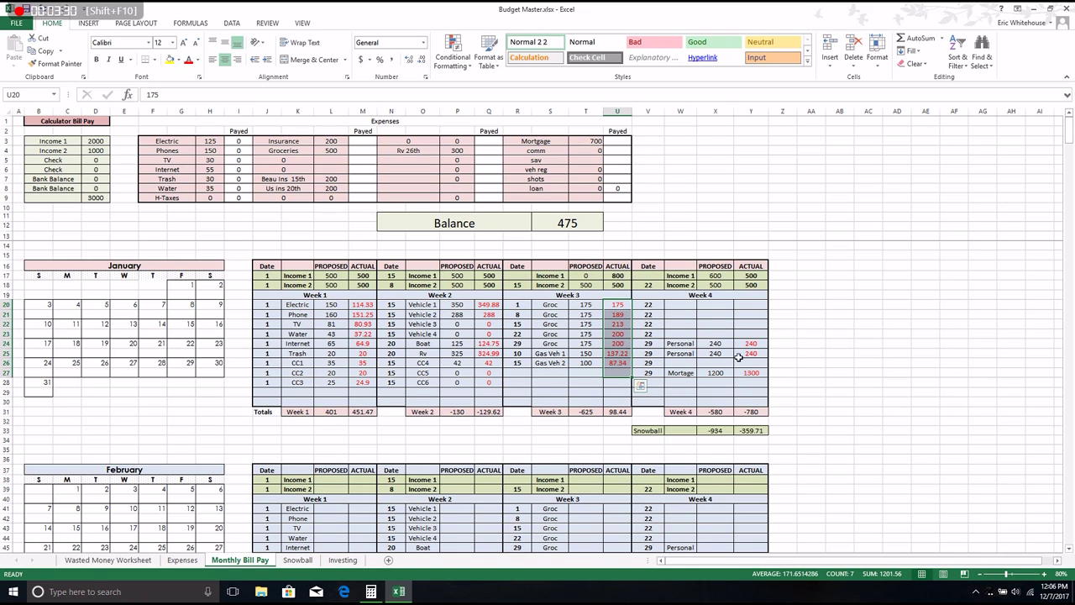
click(786, 428)
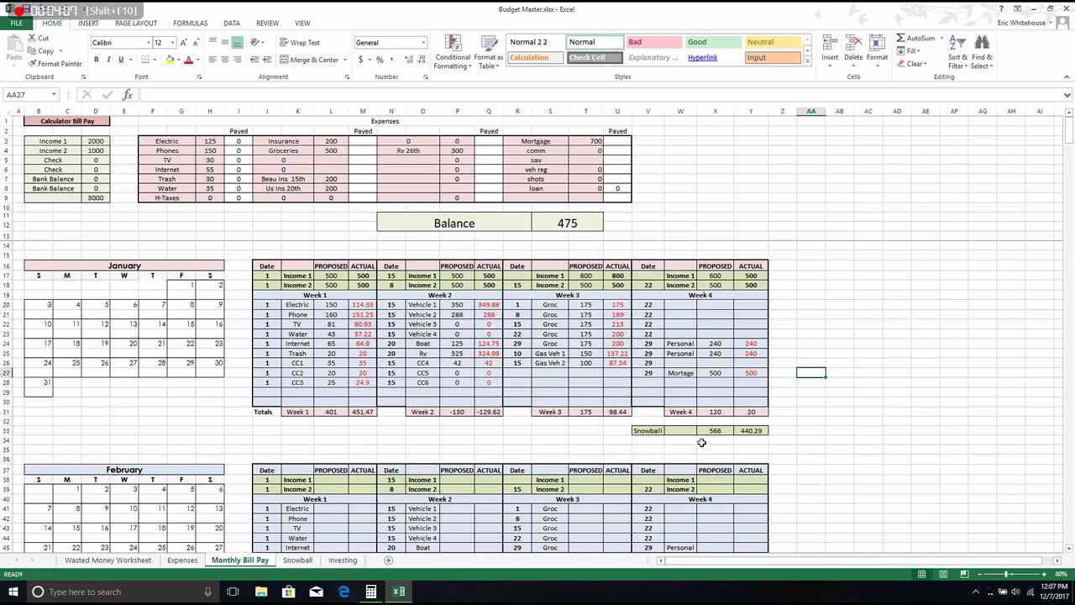
drag(330, 306, 319, 373)
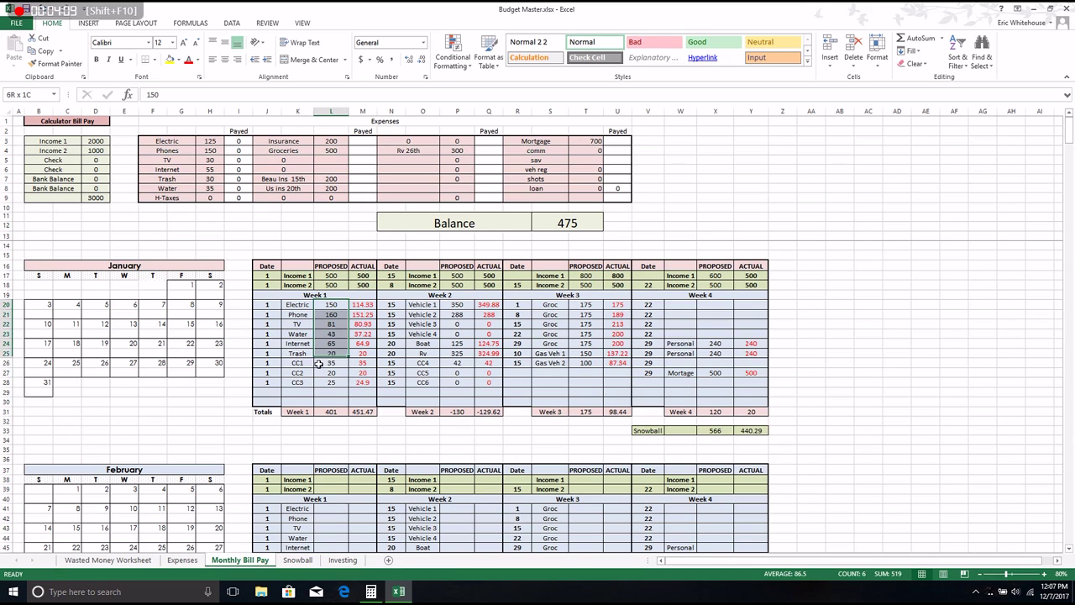
click(712, 430)
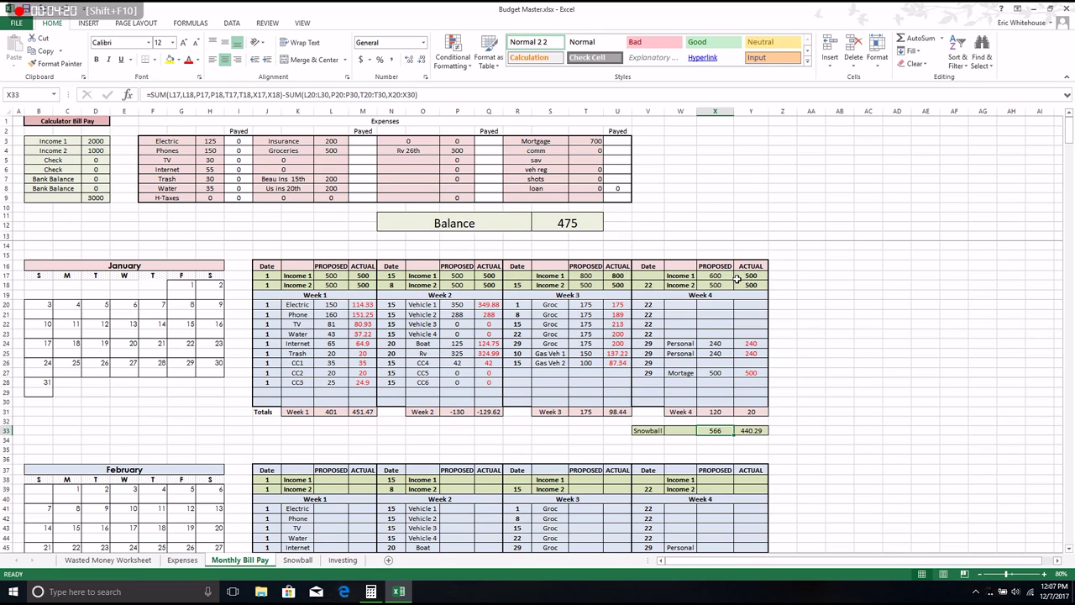
click(699, 277)
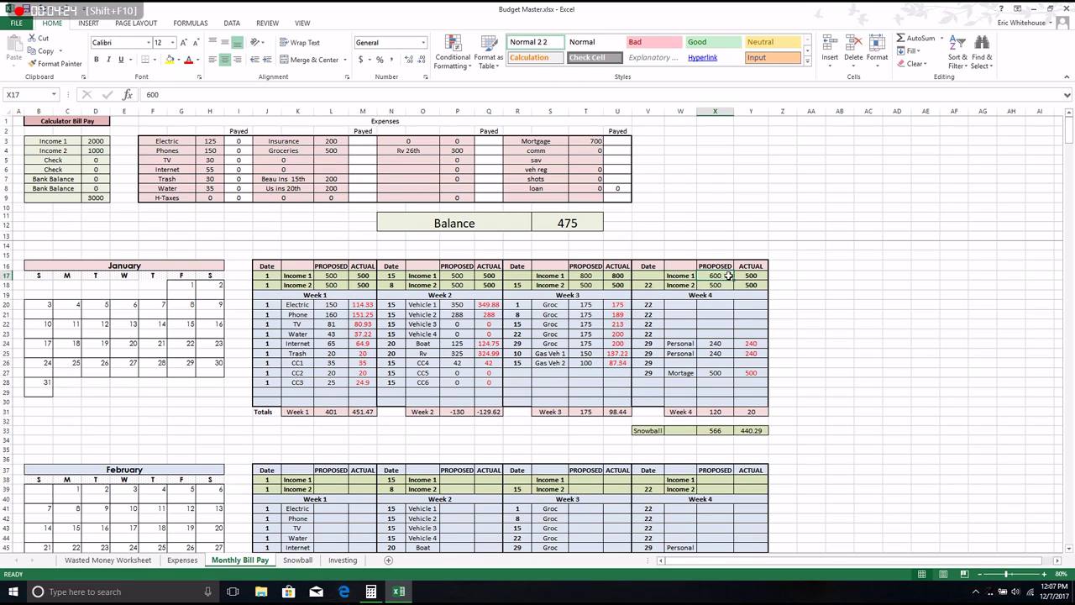
click(820, 287)
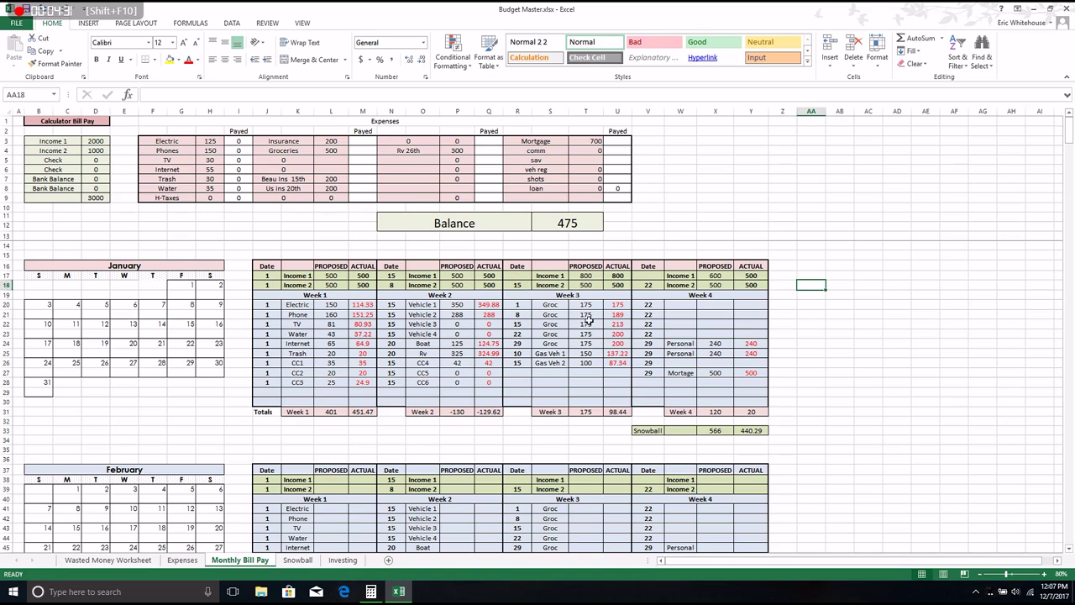
drag(588, 316, 625, 330)
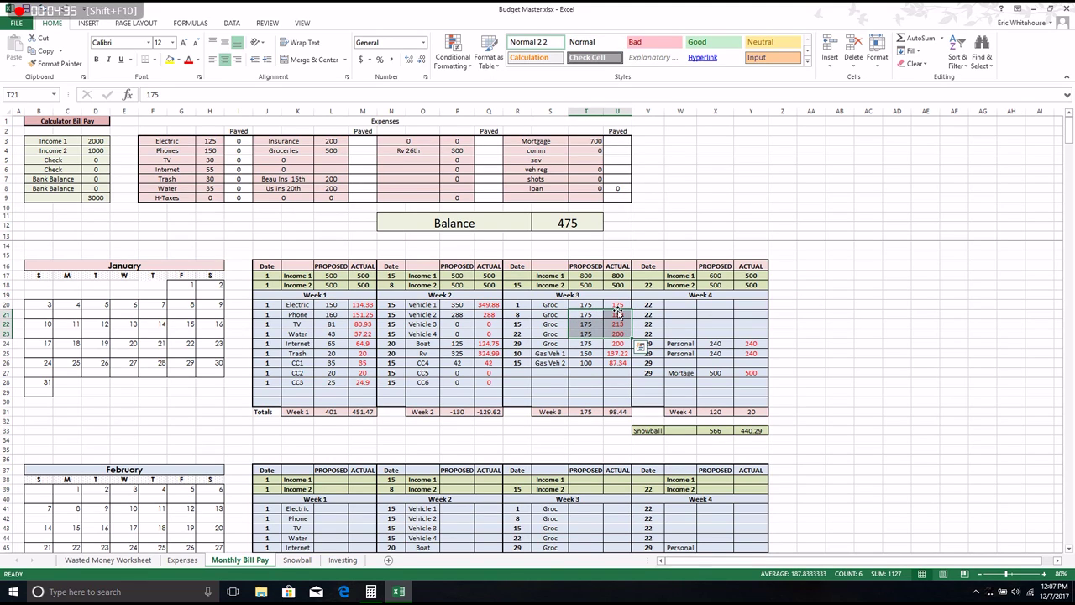
click(891, 302)
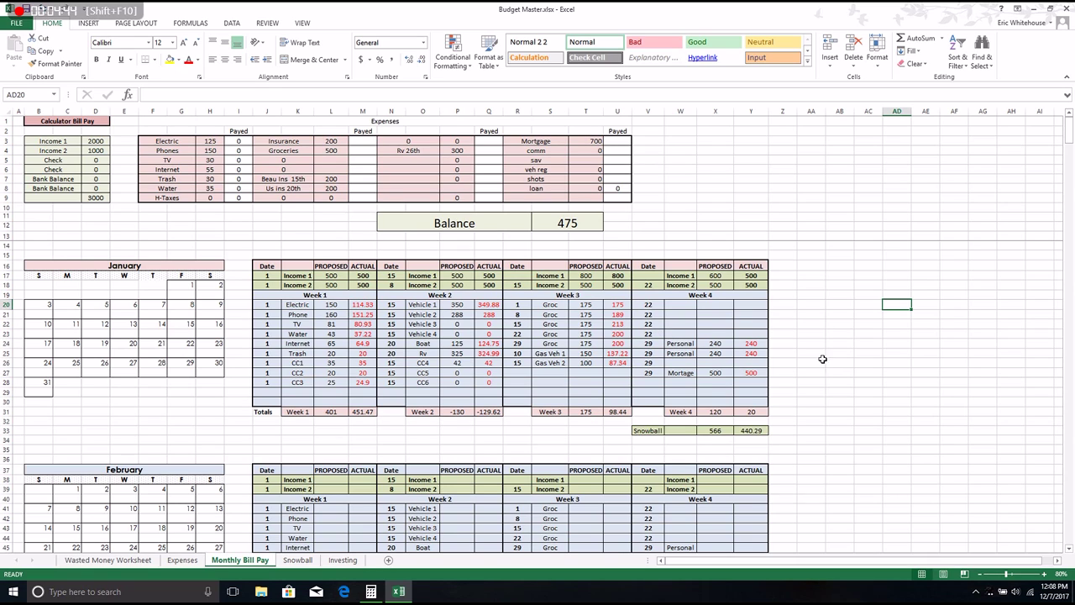
click(756, 428)
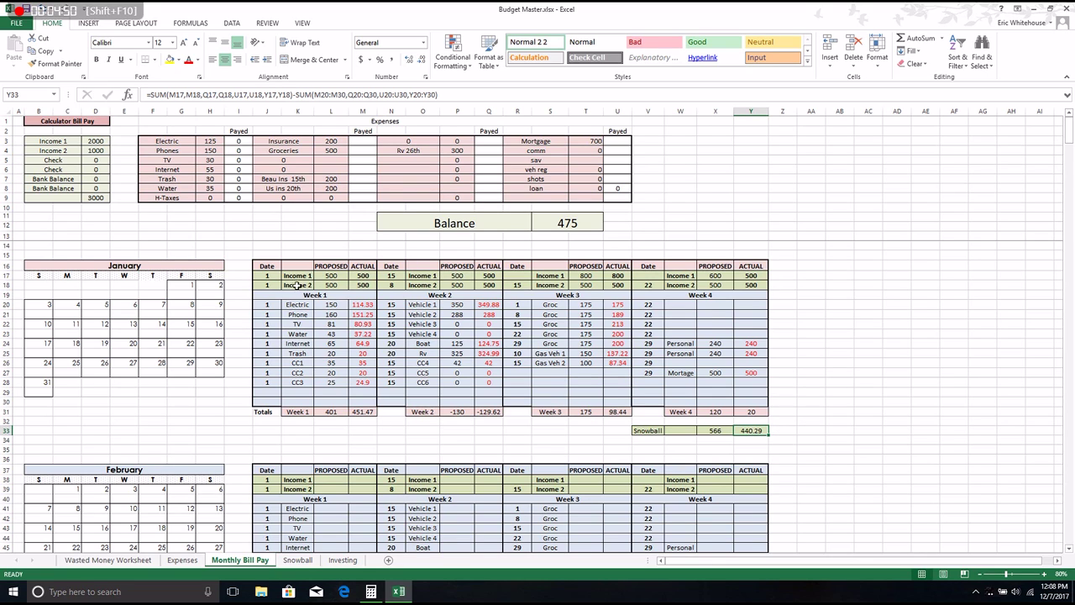
drag(270, 268, 756, 437)
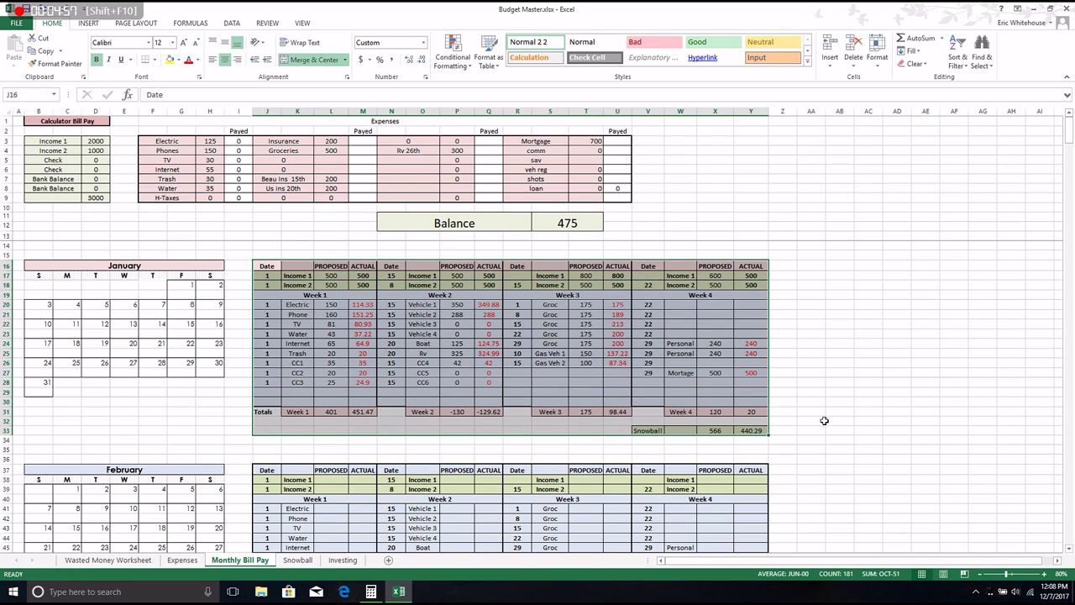
click(822, 429)
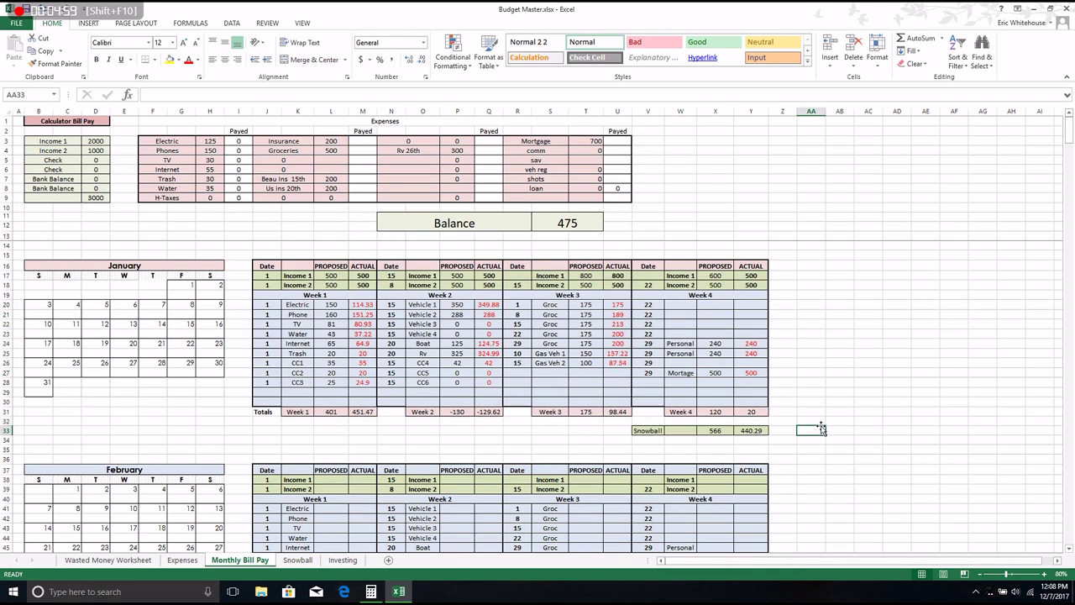
scroll(823, 429, down, 1)
scroll(827, 428, down, 1)
scroll(832, 428, up, 1)
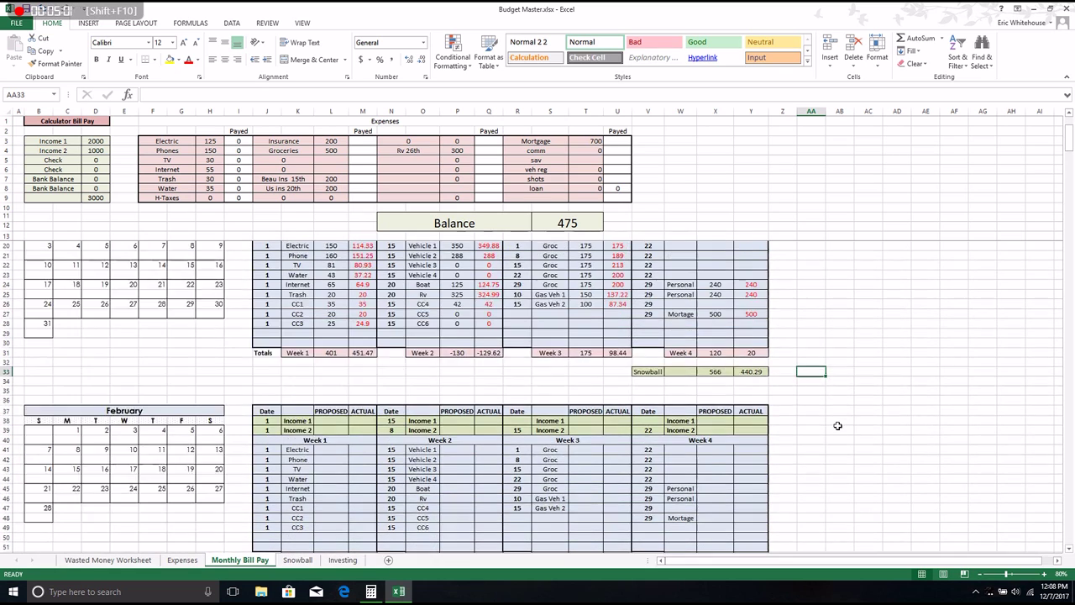
scroll(838, 427, up, 1)
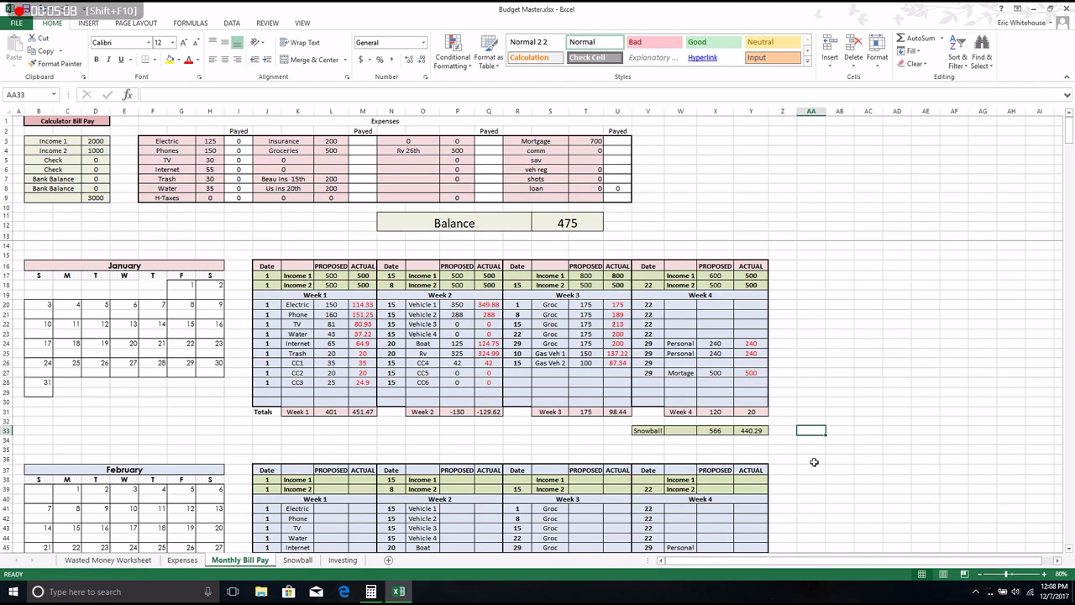
click(763, 430)
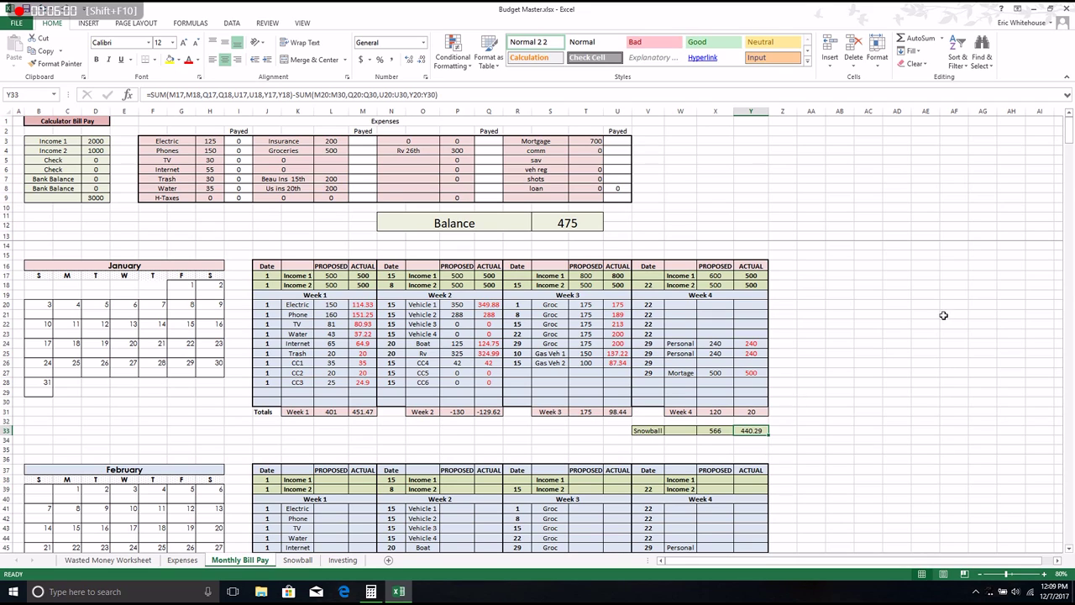
click(869, 275)
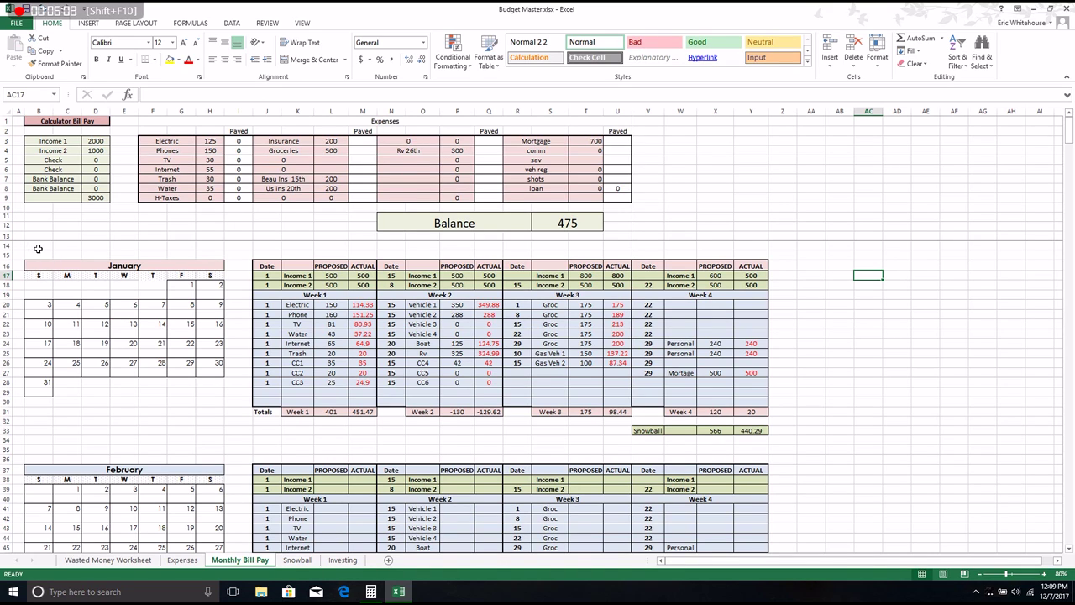
mouse_move(31, 255)
mouse_down()
mouse_move(925, 435)
mouse_move(768, 441)
mouse_up()
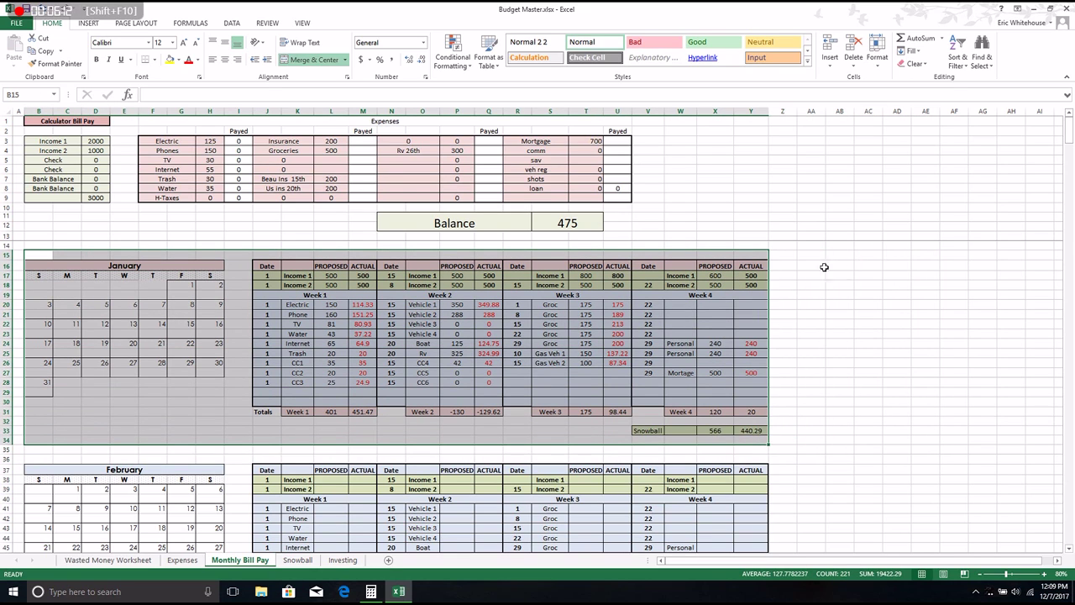
click(815, 265)
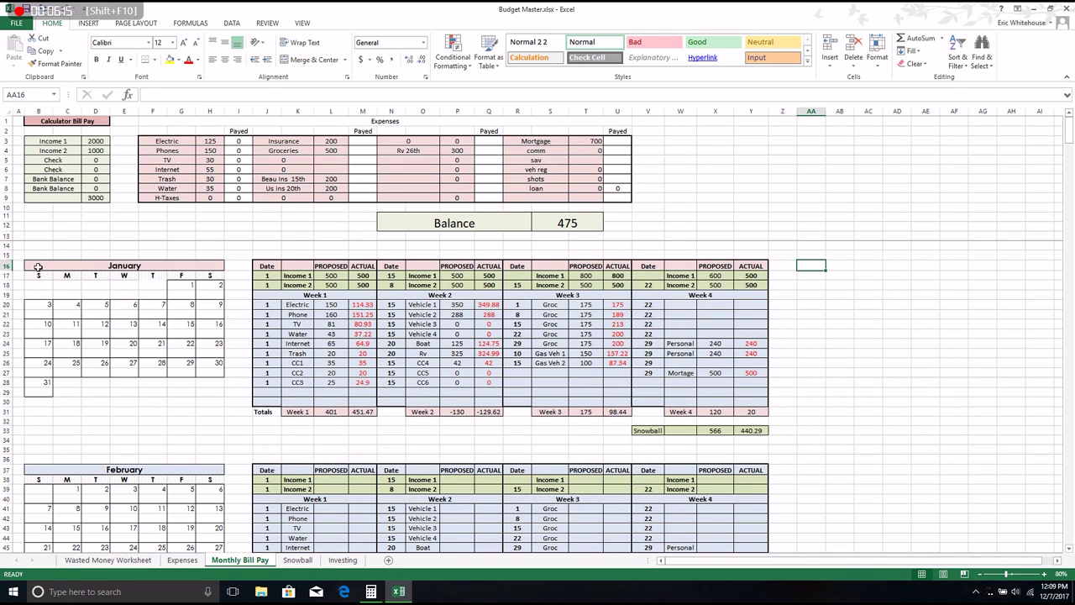
drag(34, 252, 719, 430)
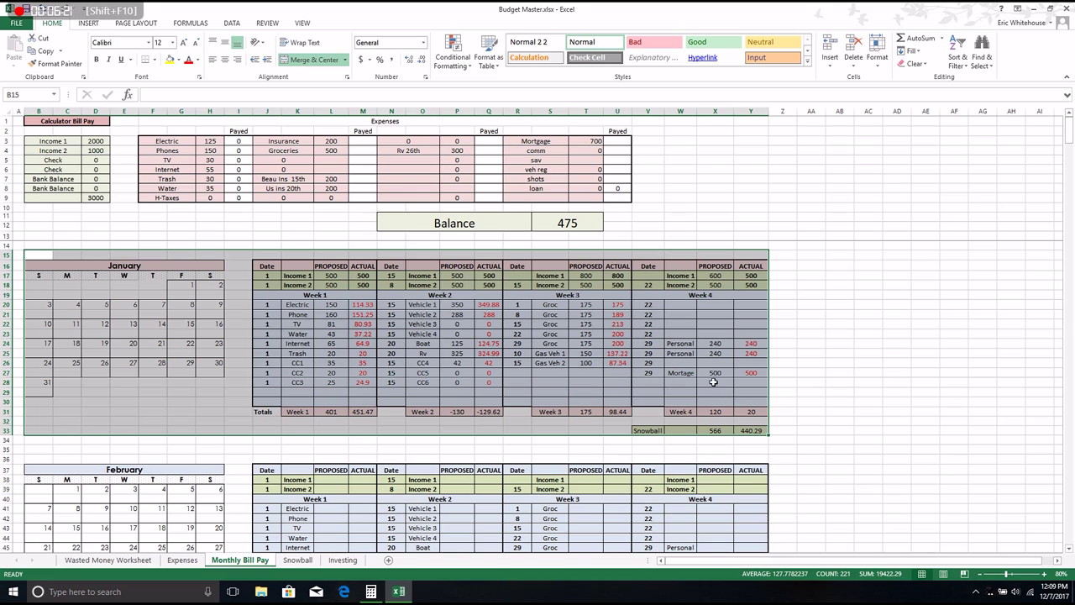
click(830, 343)
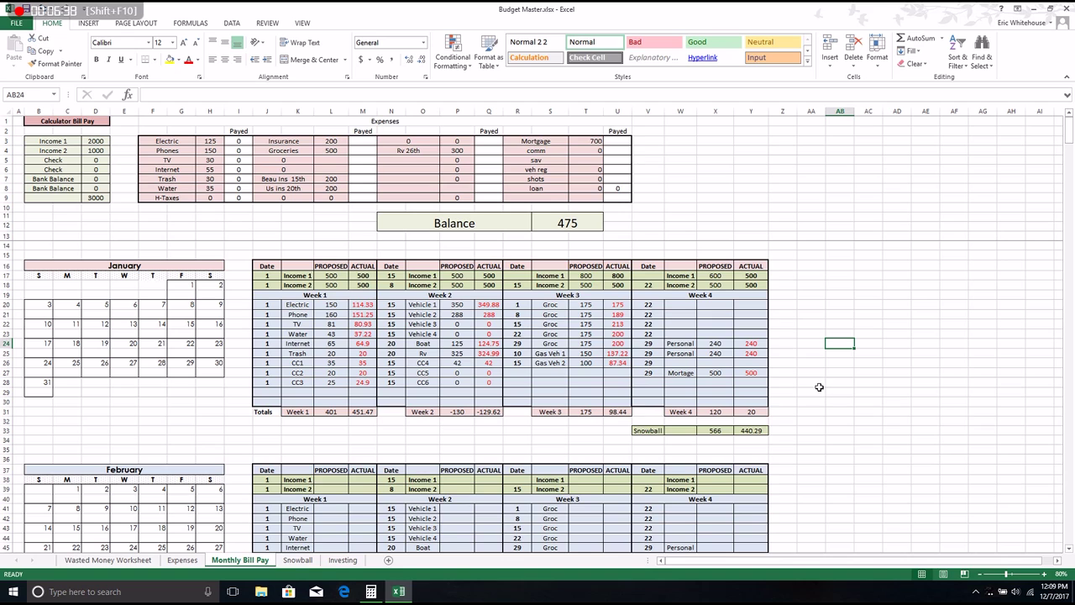
scroll(816, 404, down, 1)
scroll(840, 411, up, 1)
scroll(856, 370, down, 2)
scroll(857, 378, down, 2)
scroll(858, 384, down, 2)
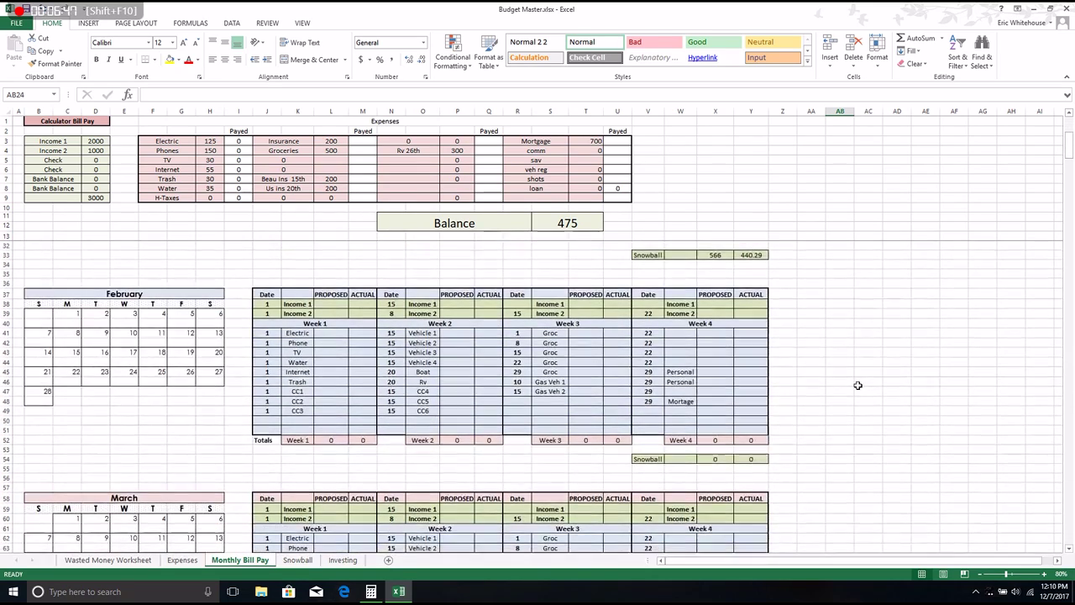
scroll(857, 385, down, 1)
scroll(857, 384, up, 4)
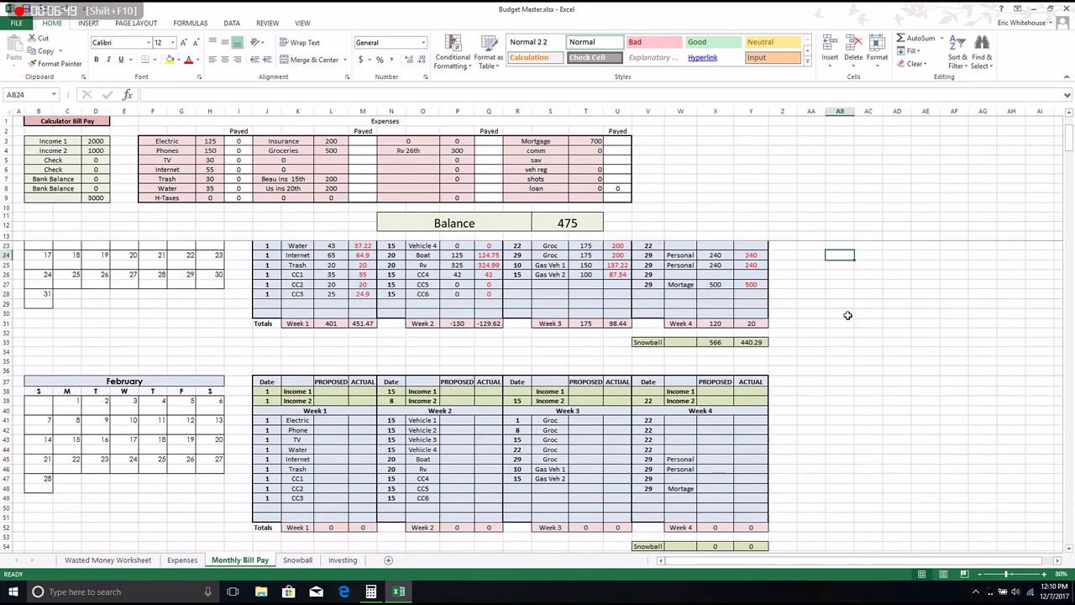
scroll(847, 315, down, 3)
click(329, 336)
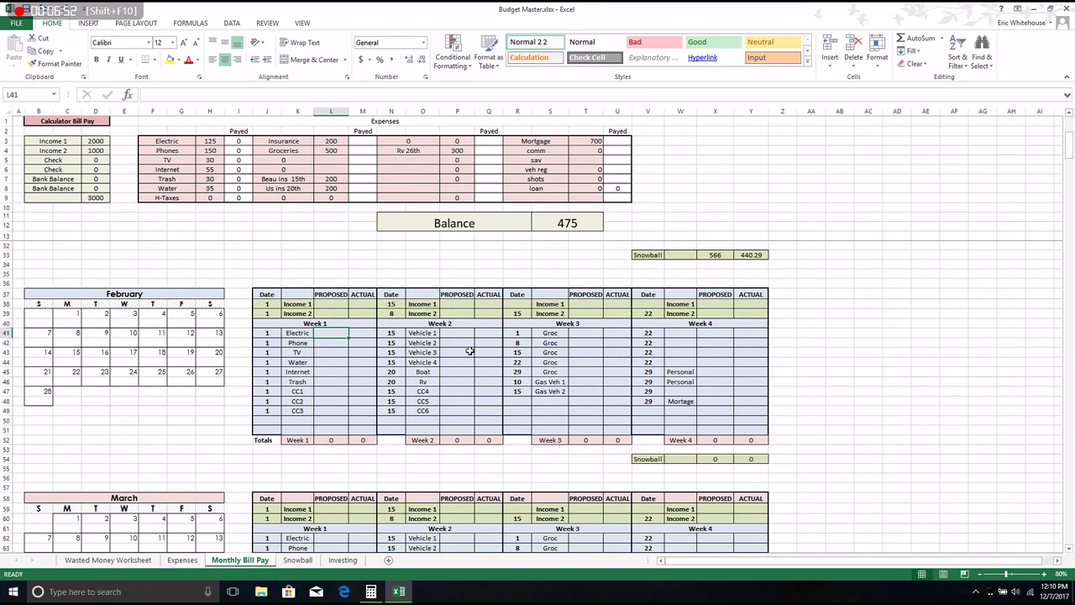
scroll(866, 392, down, 3)
scroll(866, 392, down, 2)
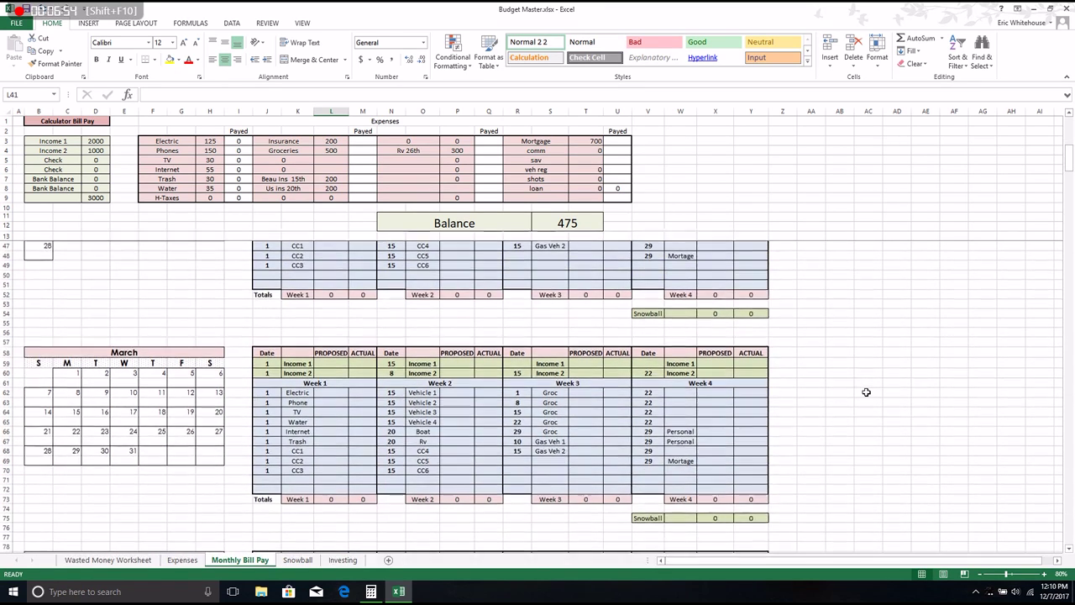
scroll(866, 393, up, 5)
click(326, 304)
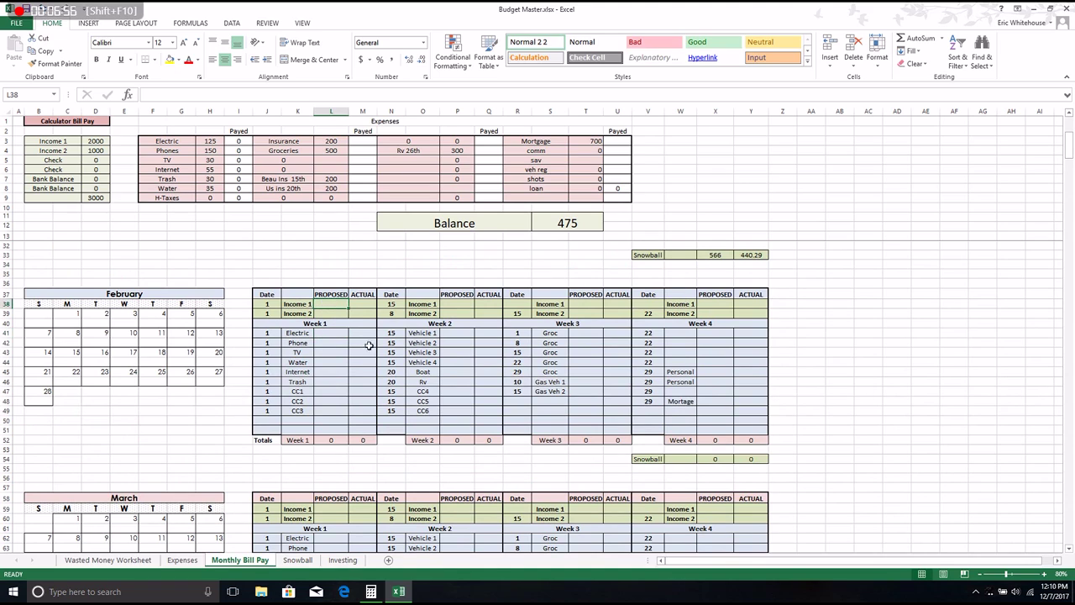
click(334, 312)
click(467, 312)
click(365, 304)
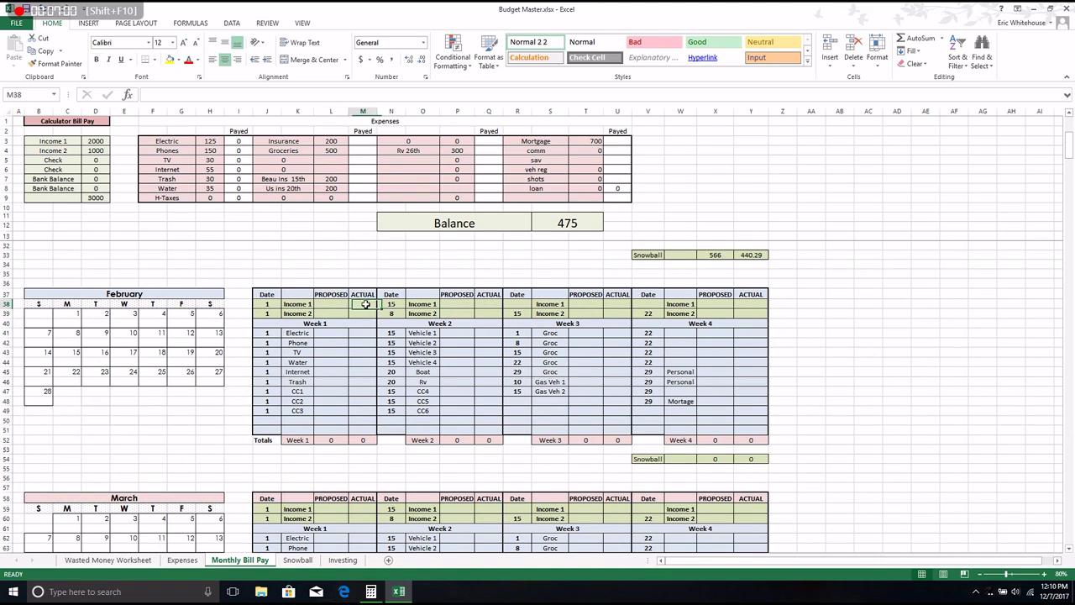
click(362, 312)
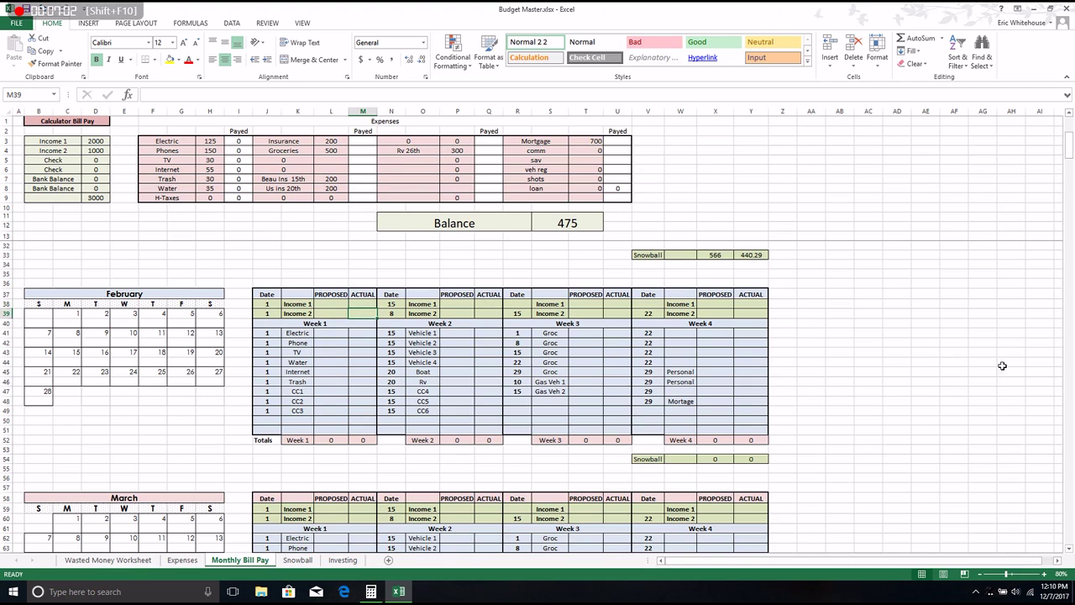
click(881, 324)
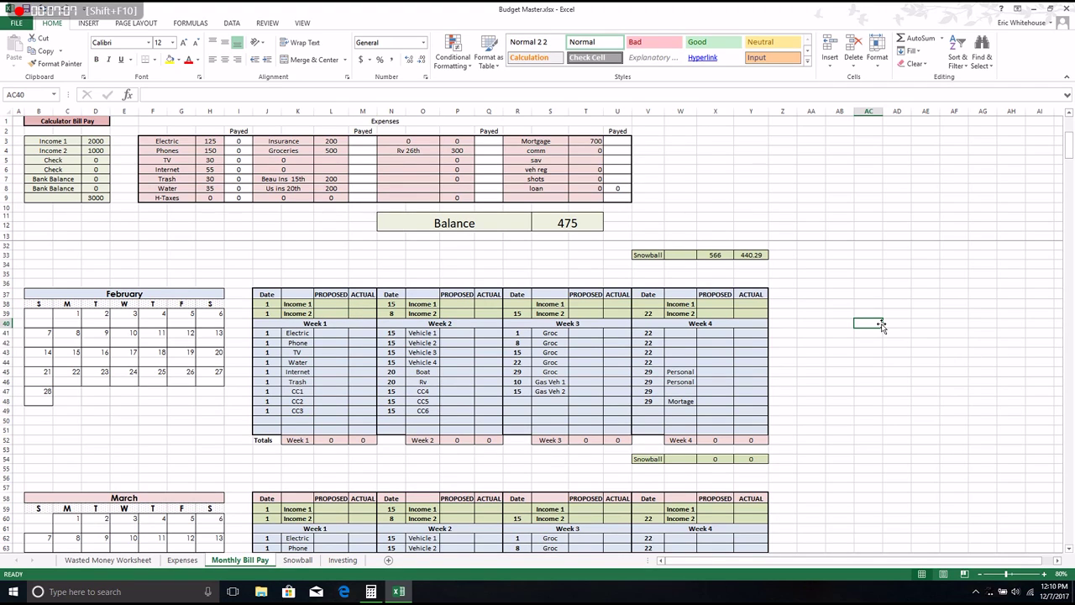
scroll(880, 324, up, 6)
scroll(879, 322, up, 1)
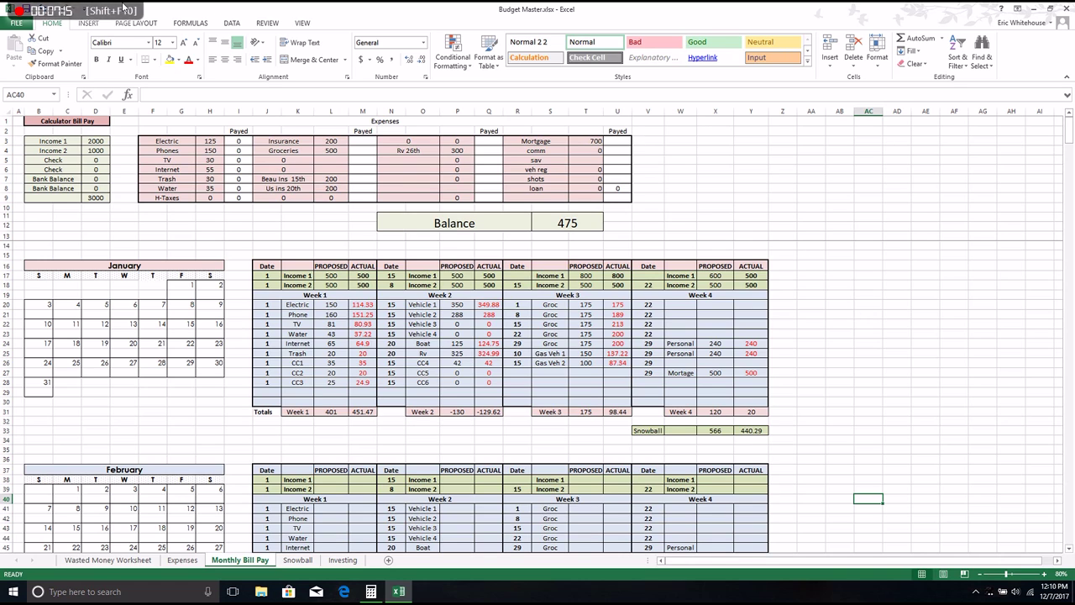
scroll(912, 370, down, 1)
scroll(912, 388, up, 1)
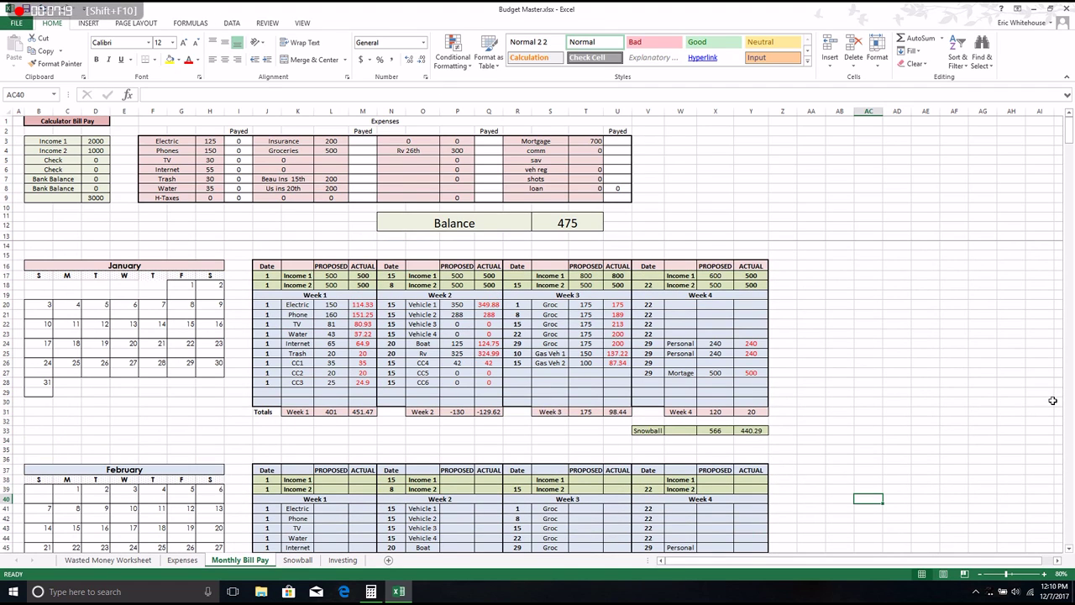
click(180, 285)
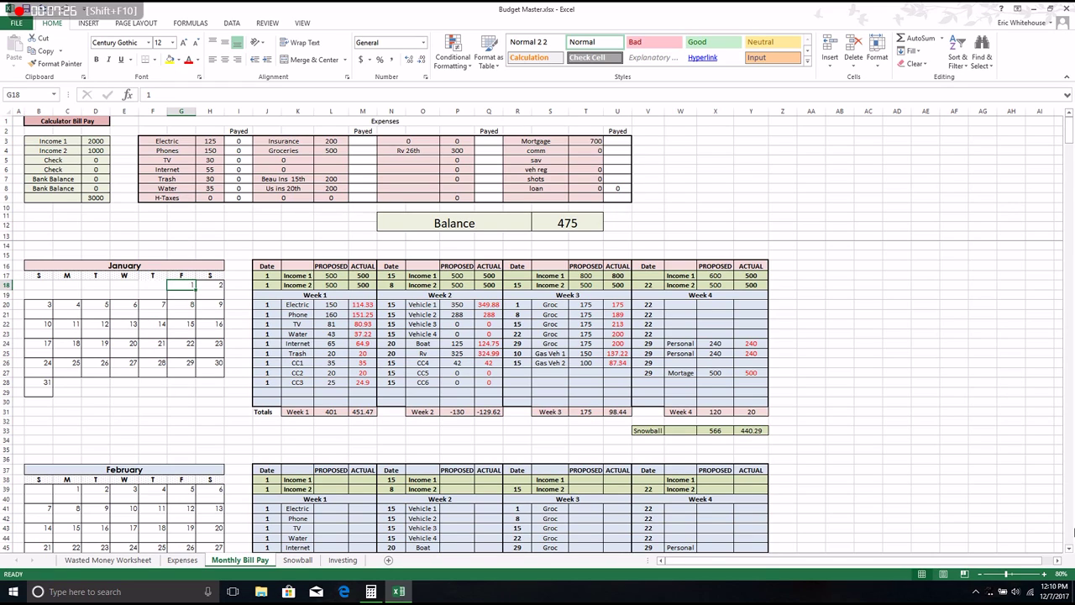
click(811, 266)
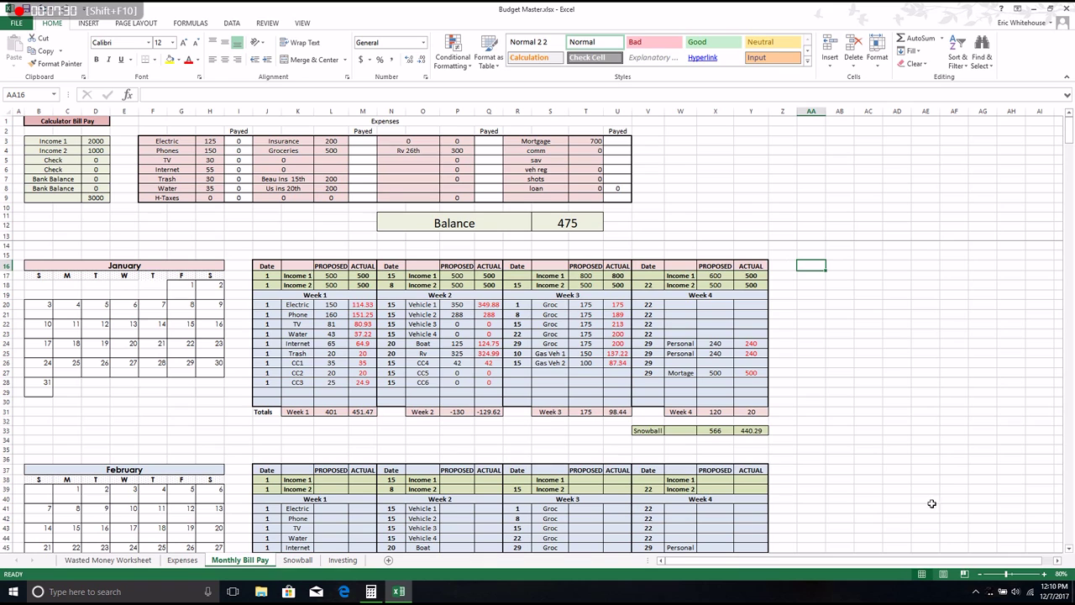
scroll(168, 398, down, 1)
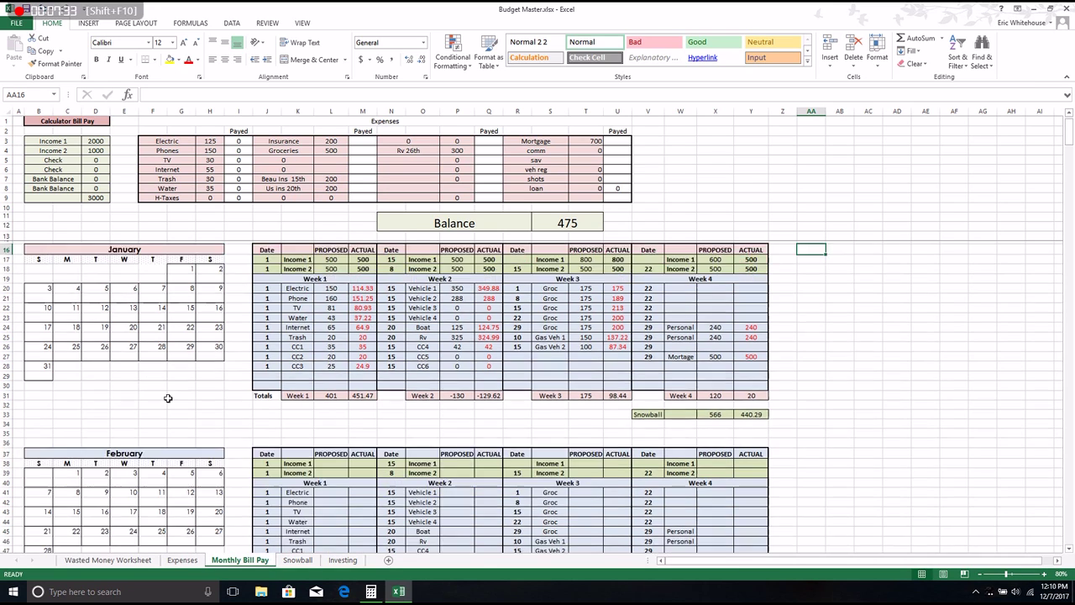
scroll(168, 398, down, 3)
scroll(168, 398, up, 4)
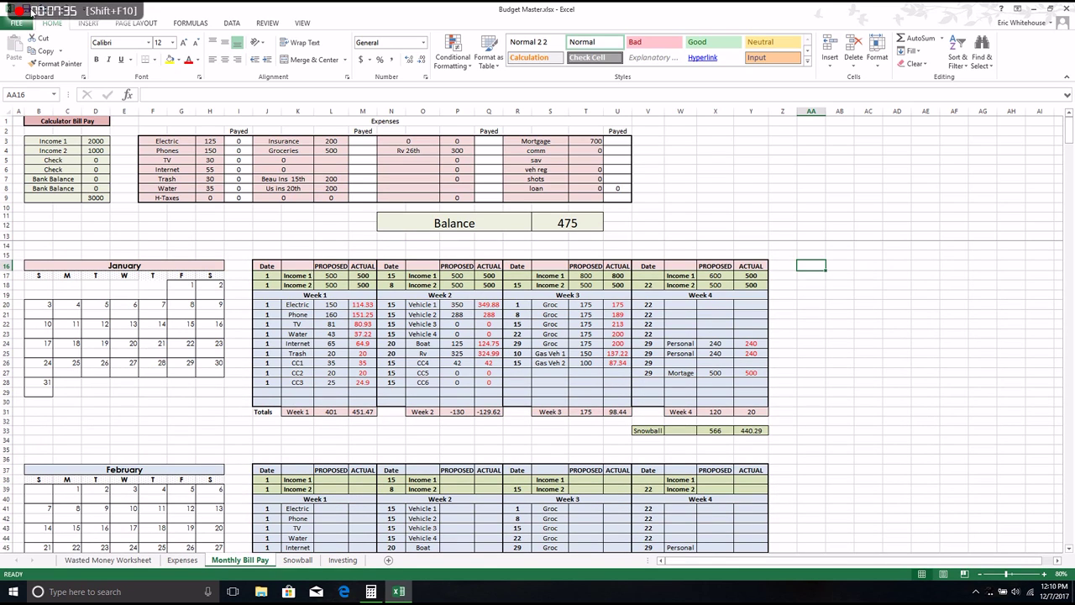